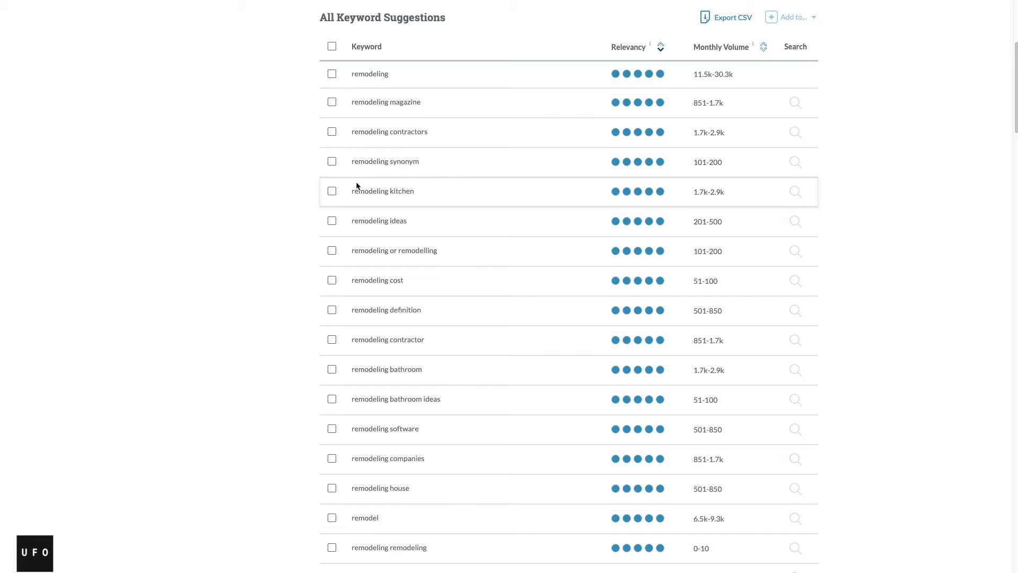
Step: Highlight the "remodeling contractors" and "remodeling companies" keywords in the suggestions list
left_click_drag(359, 131, 435, 133)
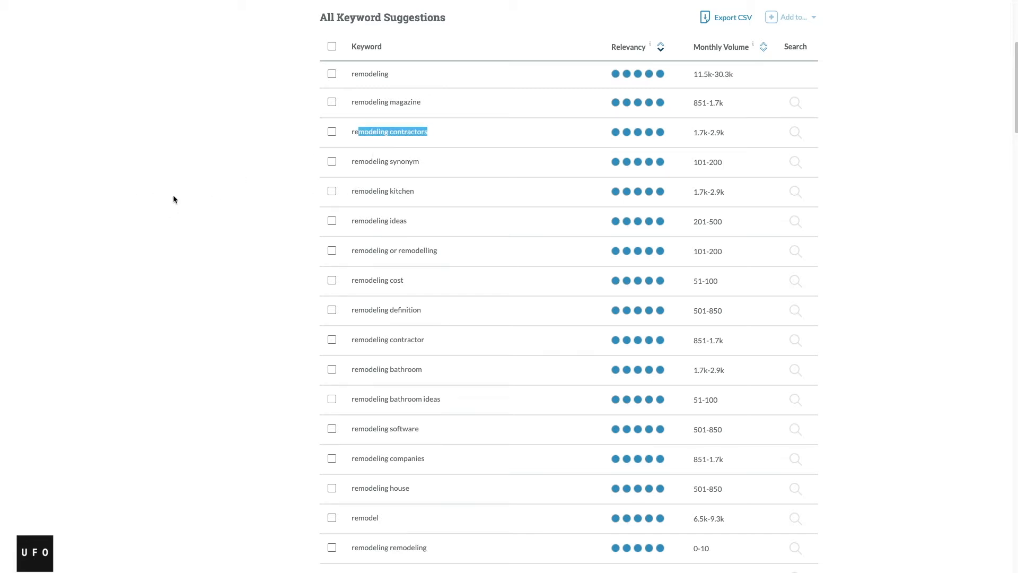
triple_click(445, 465)
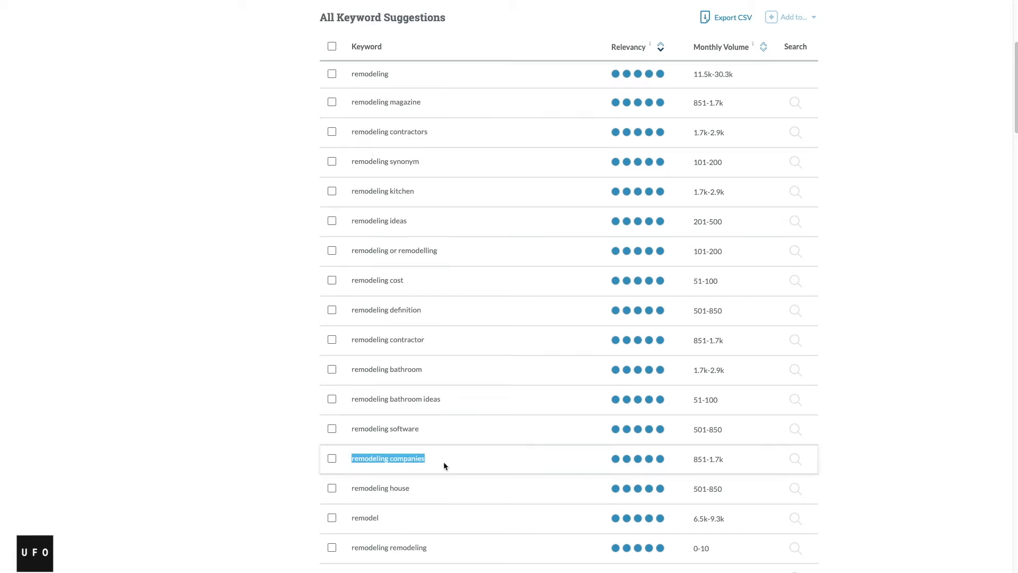
left_click(121, 206)
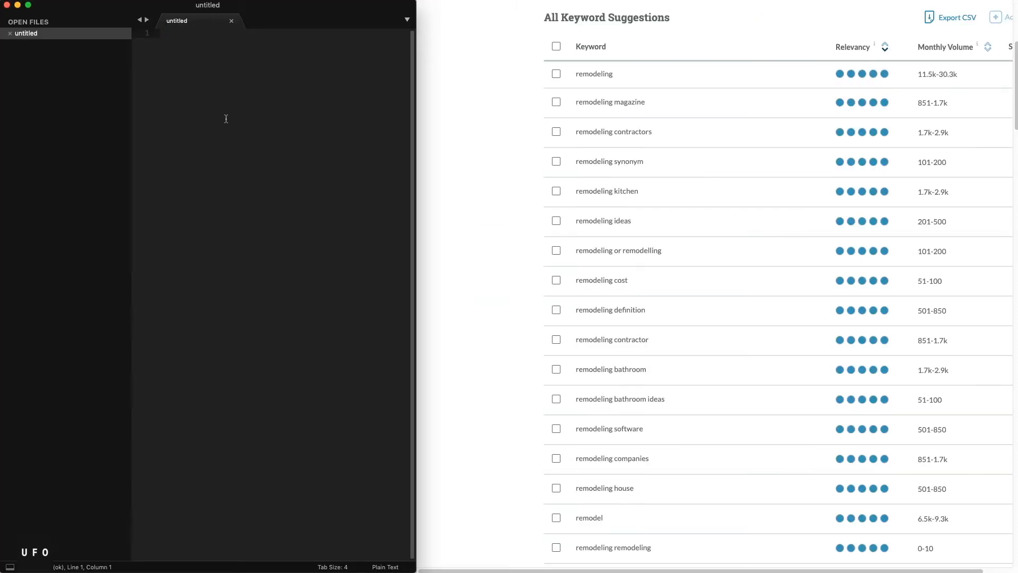
Step: In the empty Sublime Text file, list "high end customers" and "low end customers" on separate lines, followed by a blank line
type("high end customers")
key("Return")
type("low en")
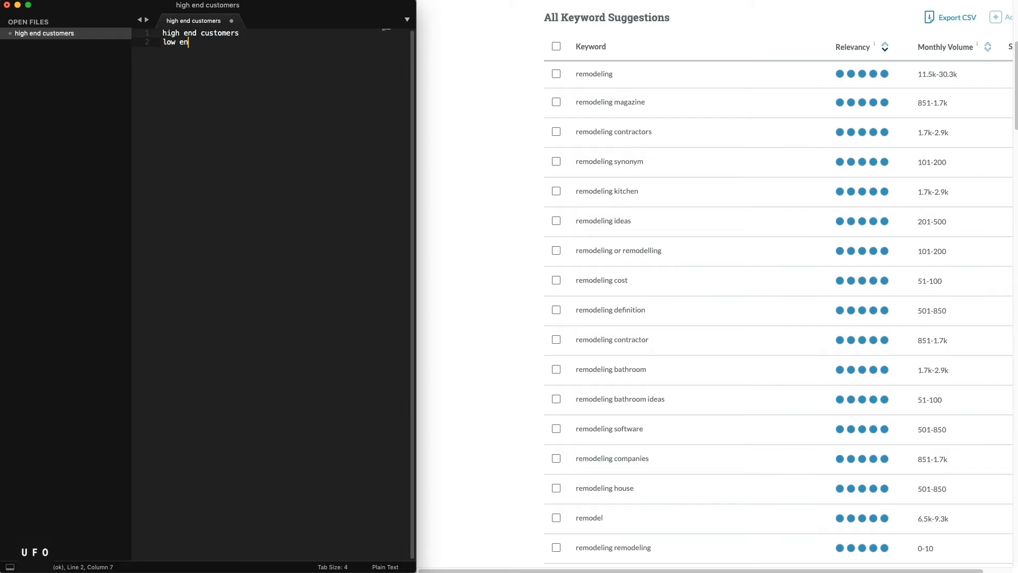
type("d customers")
key("Return")
key("Return")
Step: Highlight the "remodeling synonym", "remodeling definition" and "remodeling bathroom ideas" keywords as examples of differing search intent
left_click_drag(578, 161, 643, 162)
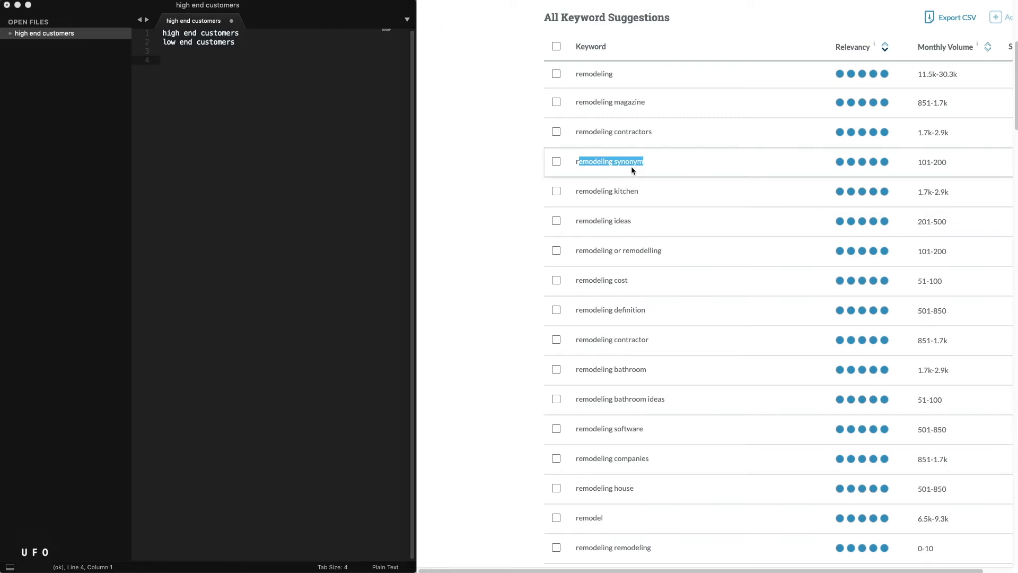
left_click_drag(583, 310, 645, 310)
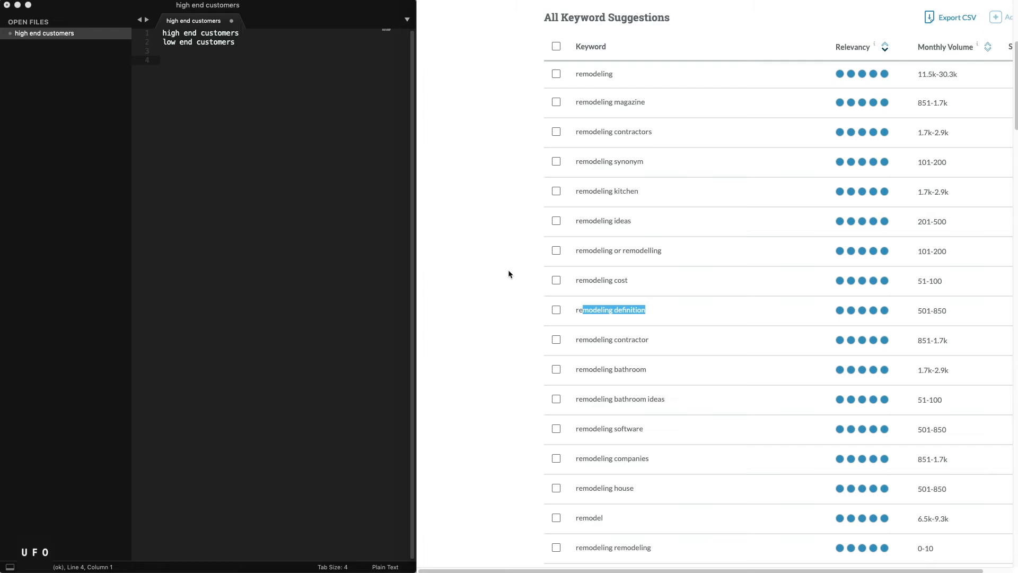
scroll(444, 242, "down", 3)
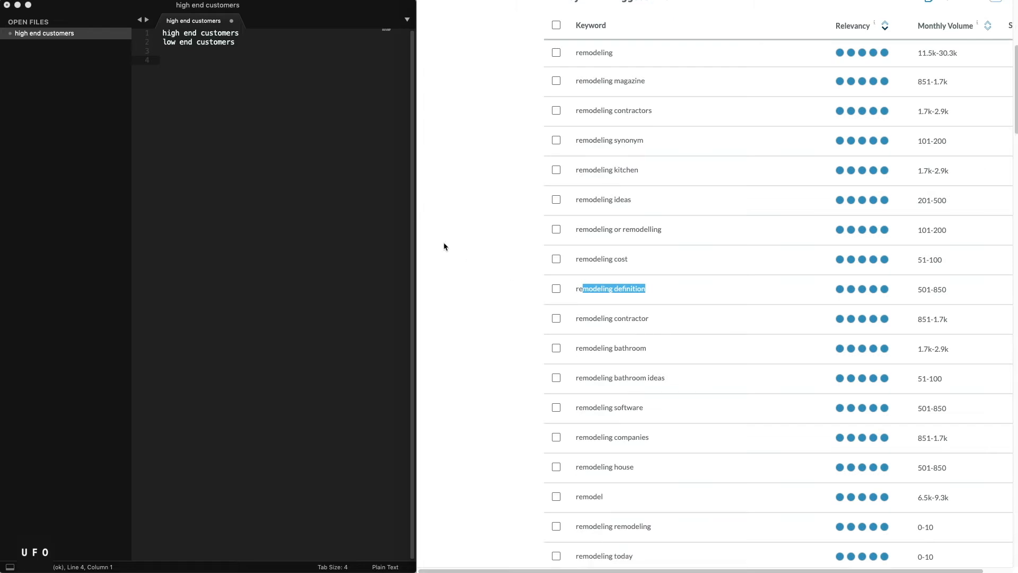
left_click_drag(664, 271, 576, 272)
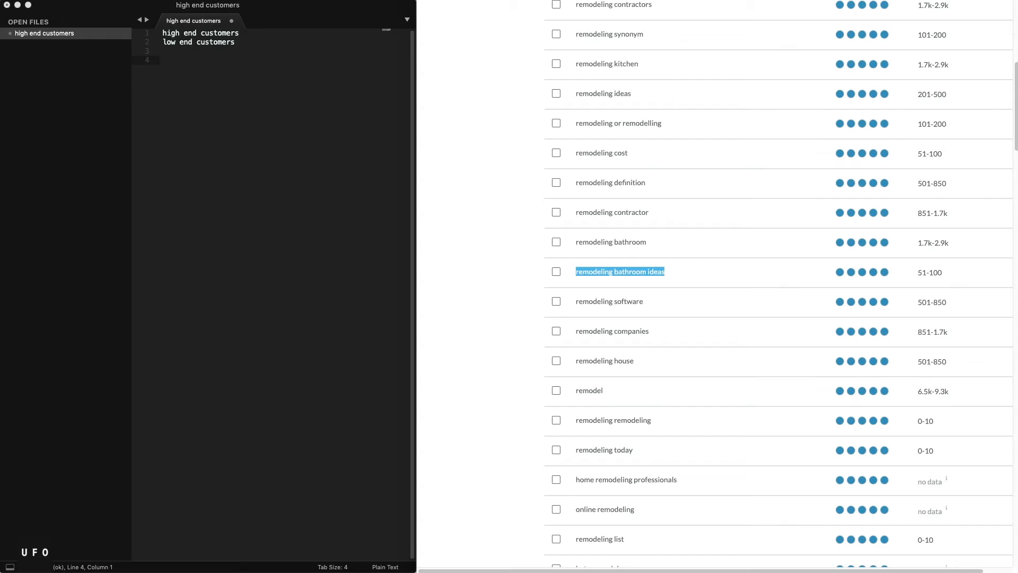
Step: Below the blank line in the text file, list the searcher groups "customers", "DIYers" and "professionals" on separate lines
left_click(259, 155)
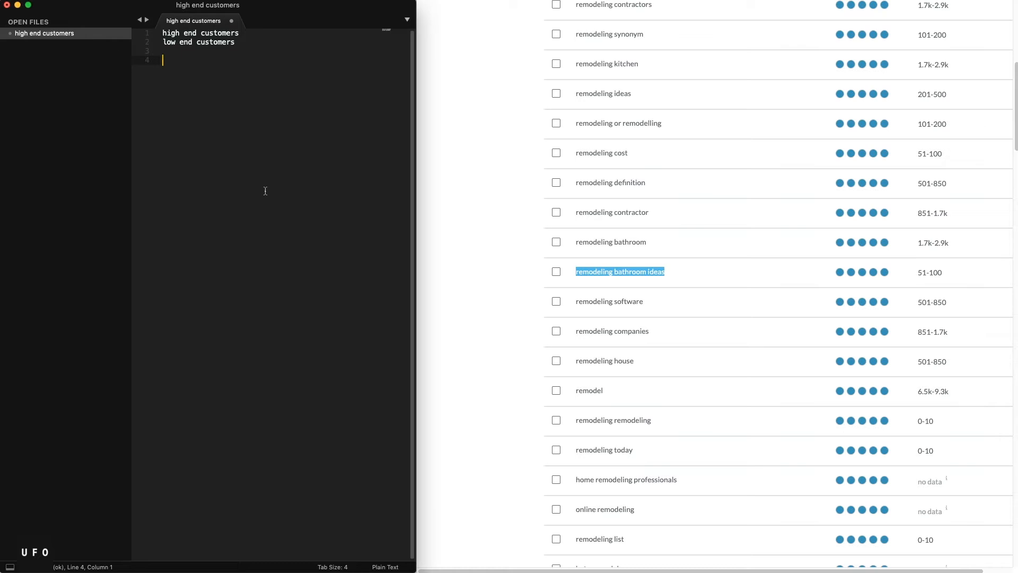
type("customers")
key("Return")
type("DIYers")
key("Return")
type("pr")
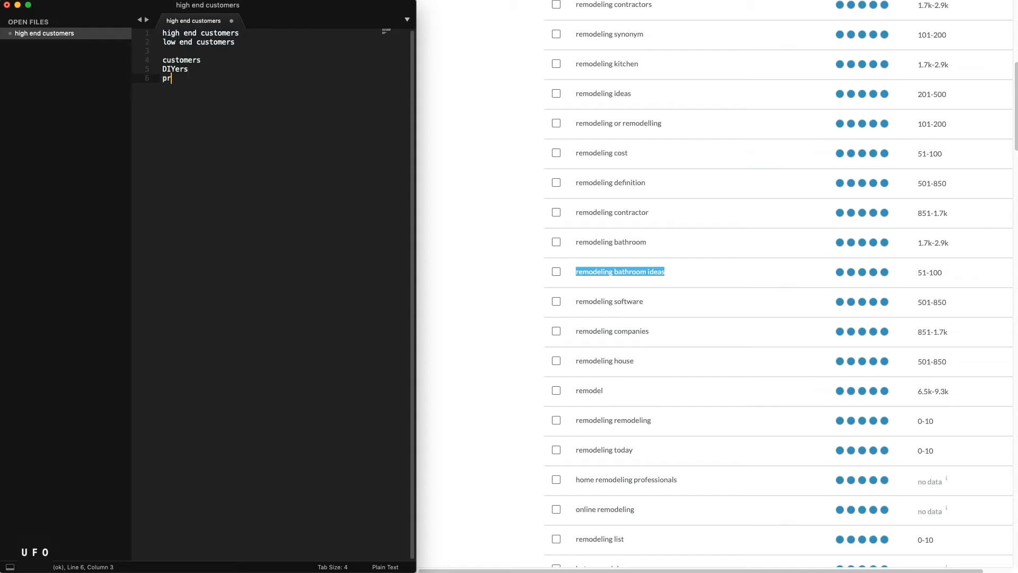
type("ofessionals")
key("Return")
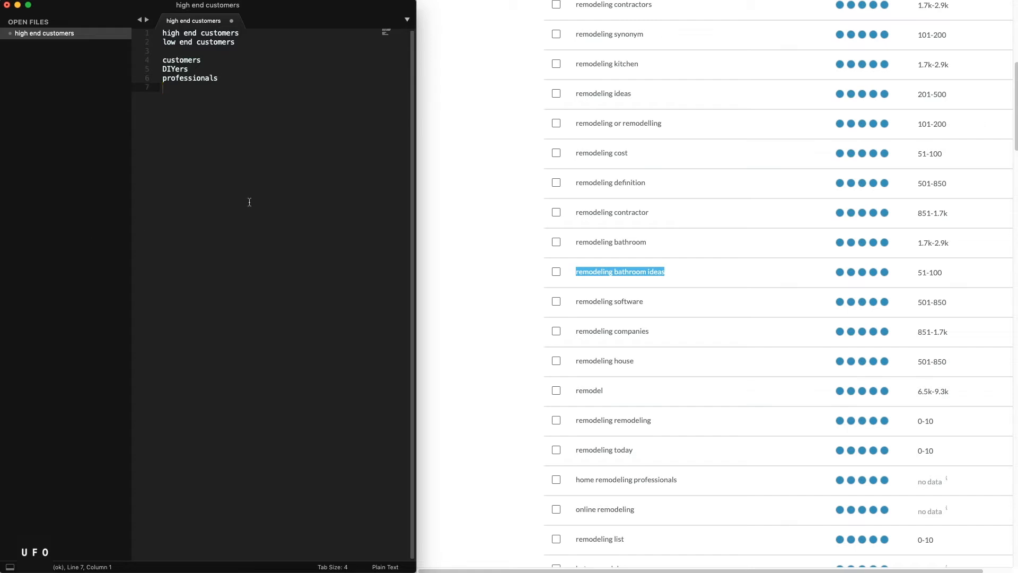
Step: Add "dreamers" to the searcher groups with "window shoppers" as an indented line beneath it
type("dreamers")
key("Return")
key("Tab")
type("window shoppers")
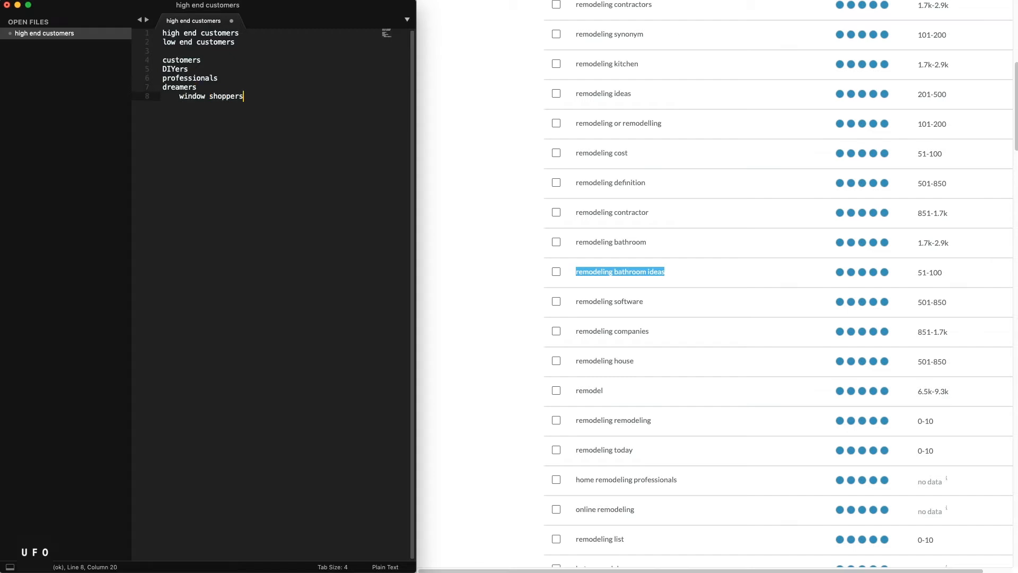
key("alt+BackSpace")
type("shoppers")
left_click(217, 60)
key("alt+shift+Left")
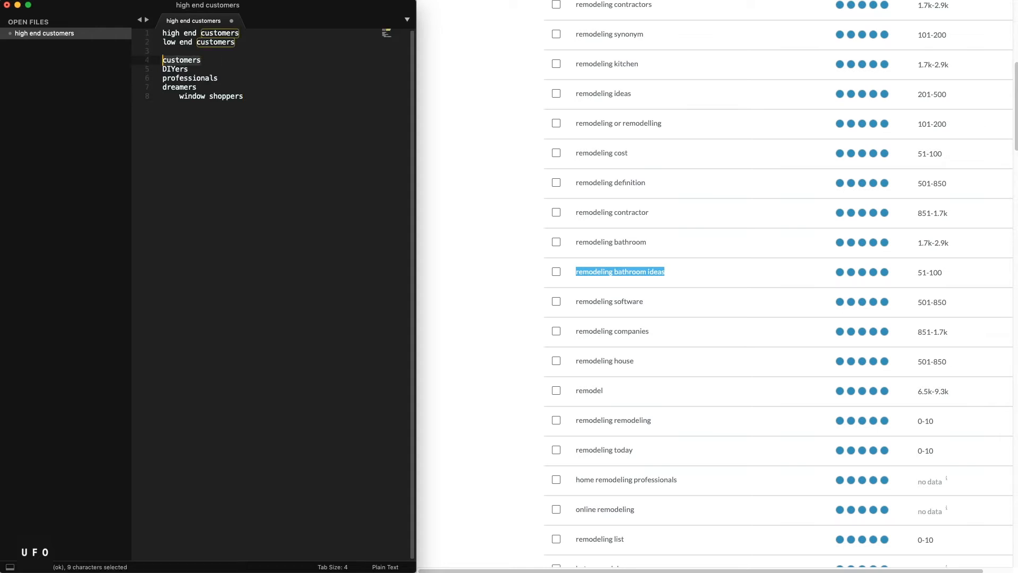
key("Down")
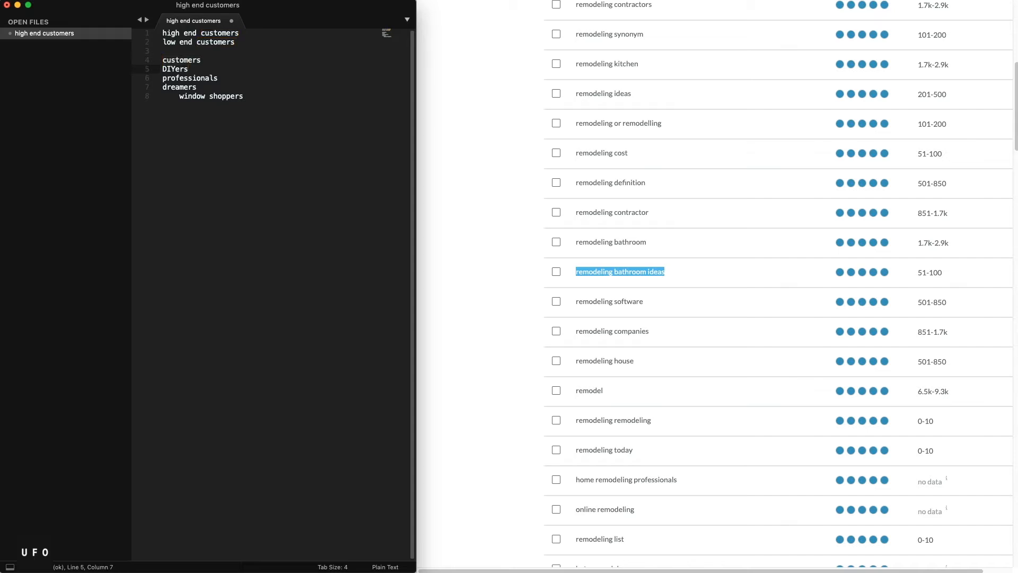
key("Down")
key("Down")
key("Down")
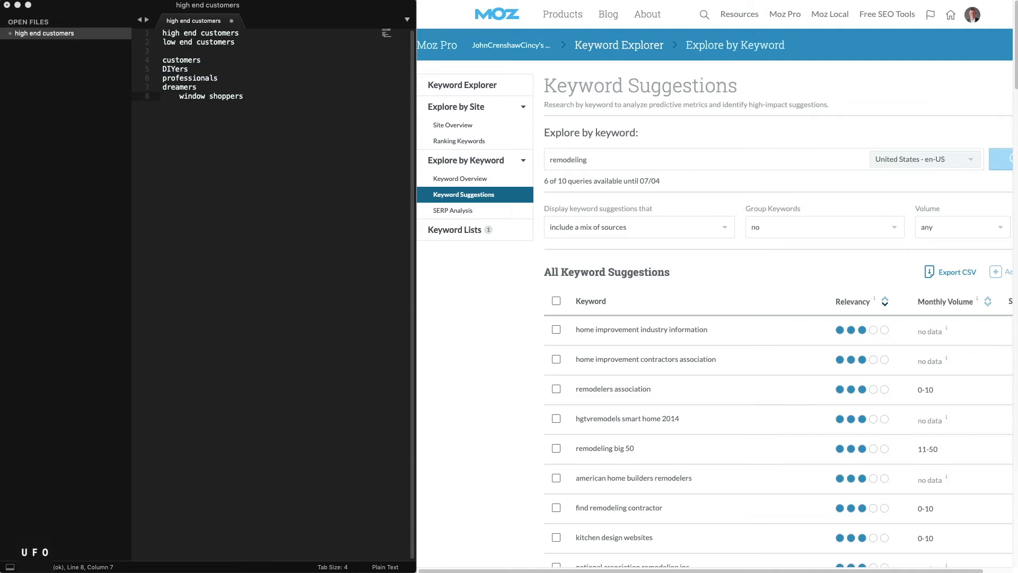
Step: Highlight the "hgtvremodels smart home 2014" keyword in the Moz suggestions list
scroll(484, 267, "down", 2)
left_click_drag(577, 314, 695, 318)
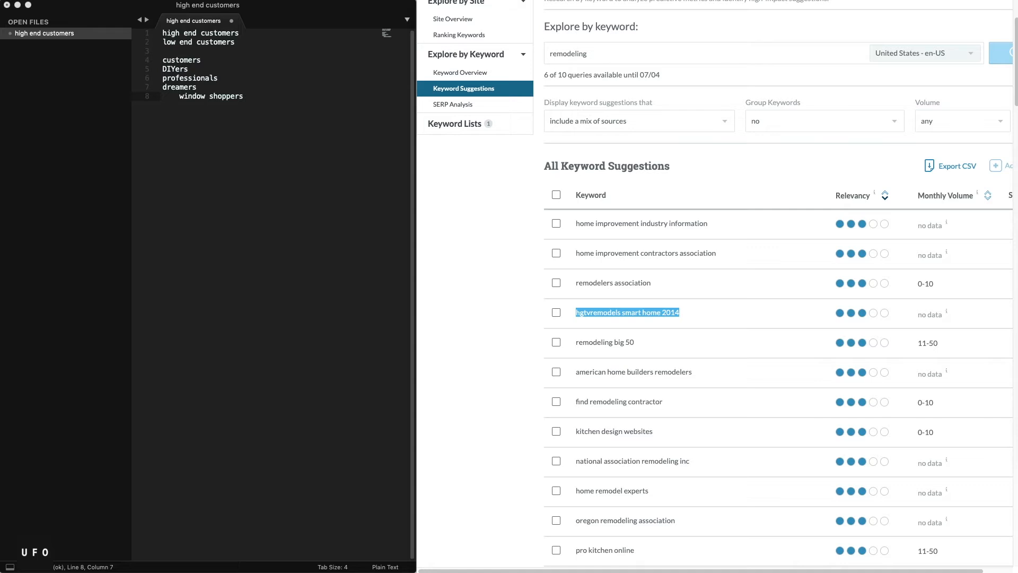
left_click(297, 154)
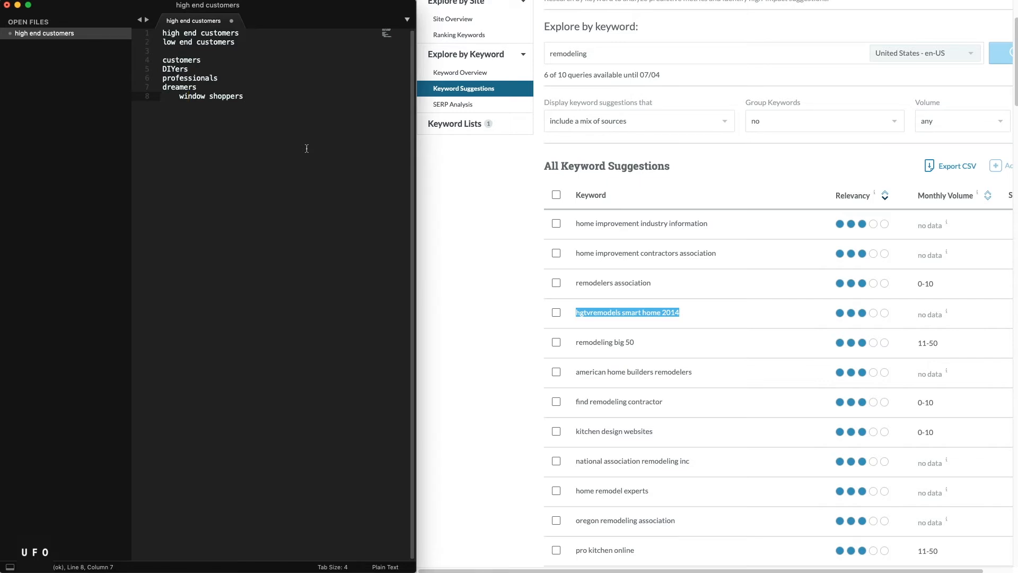
left_click(306, 148)
left_click(221, 89)
left_click(320, 186)
left_click(219, 63)
key("Down")
key("Down")
key("Down")
Step: Switch to Moz Keyword Explorer in the browser and examine the keyword suggestions for "remodeling"
key("super+Tab")
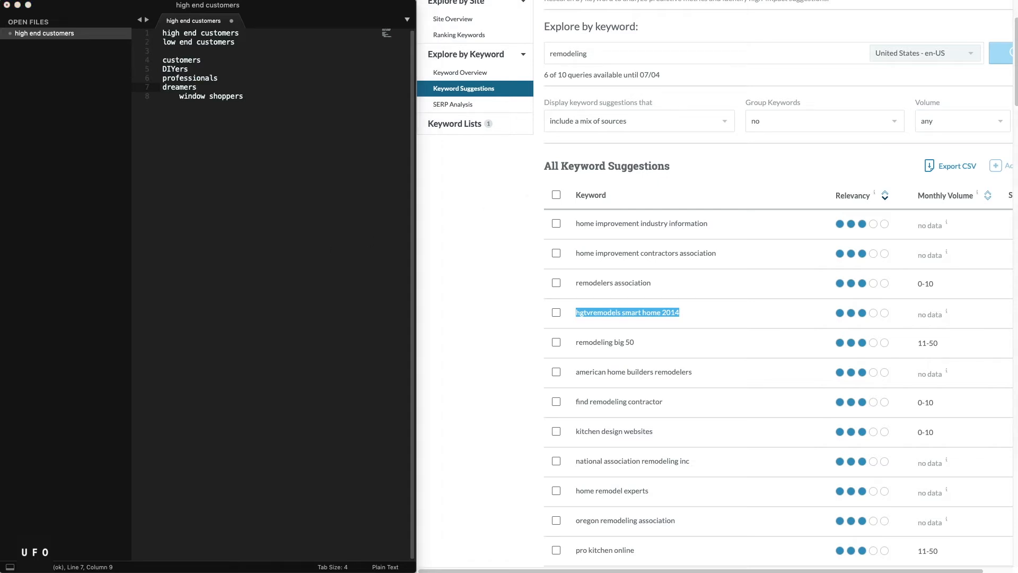
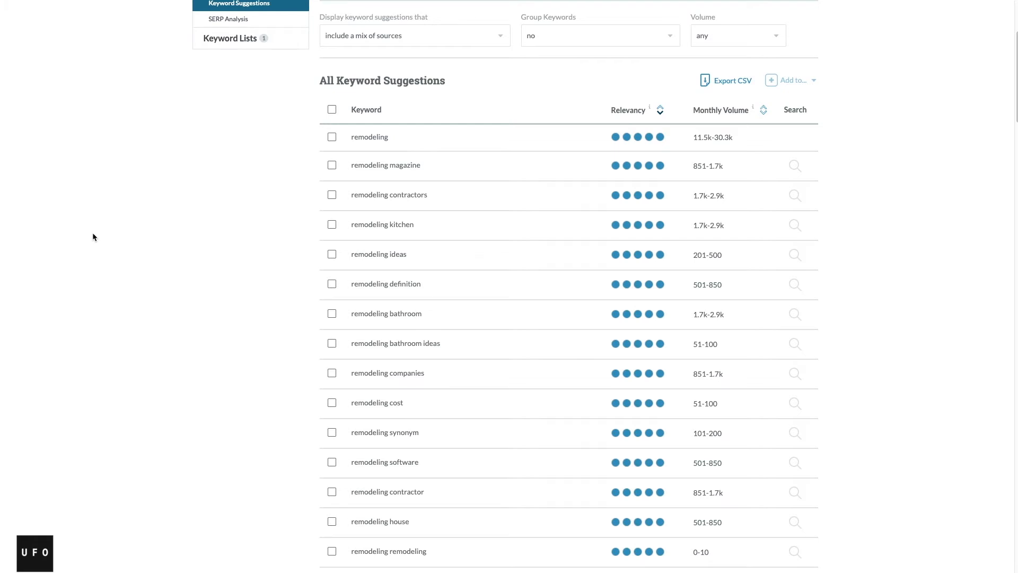
scroll(93, 234, "up", 4)
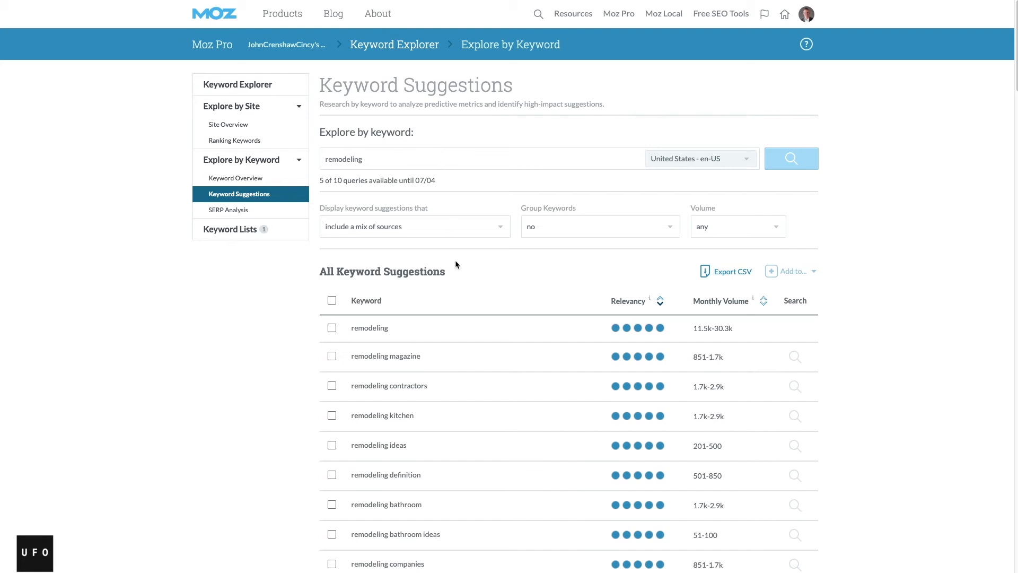
scroll(41, 174, "down", 5)
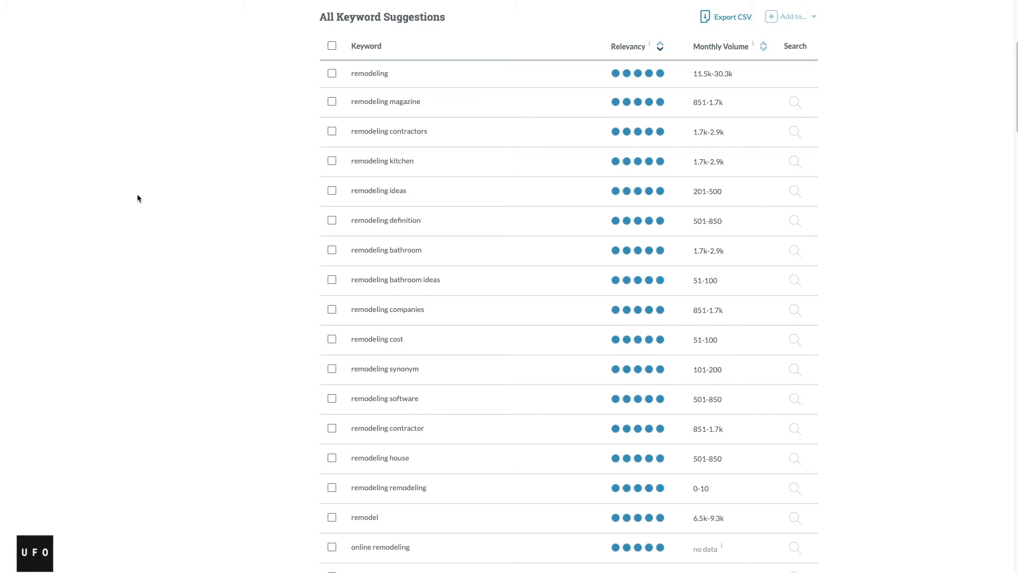
scroll(162, 187, "down", 2)
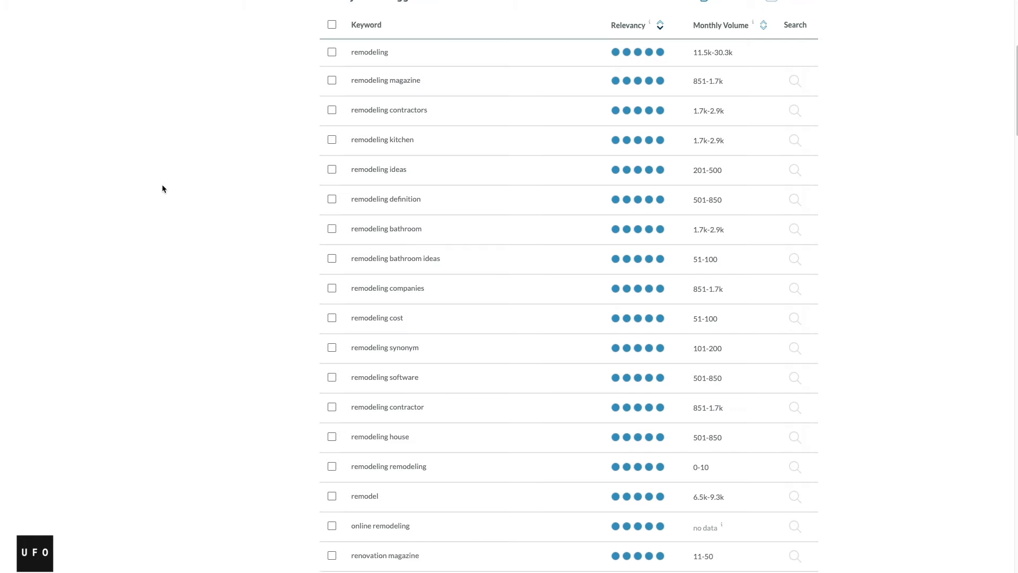
scroll(143, 233, "up", 1)
scroll(142, 233, "down", 2)
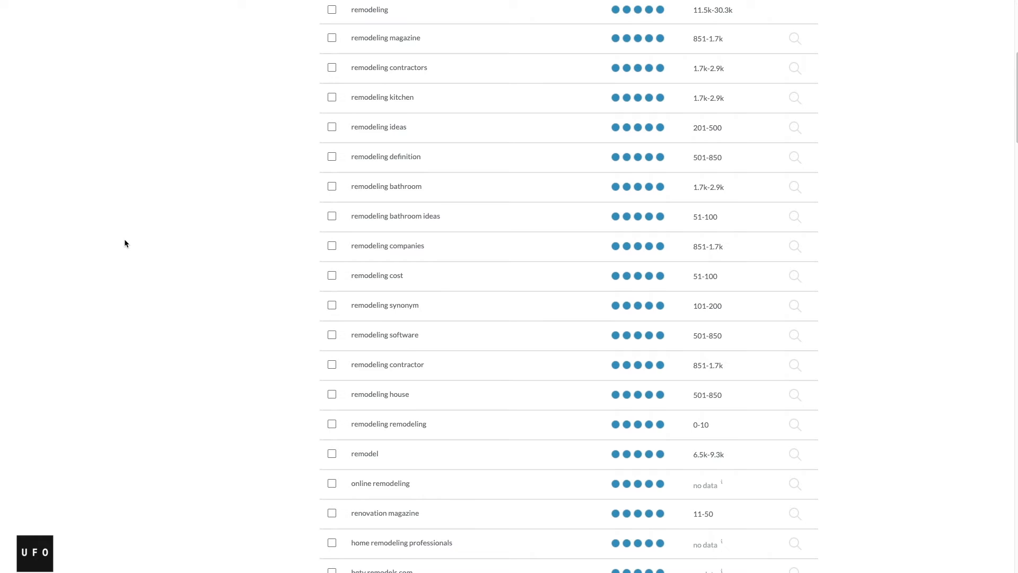
scroll(125, 242, "up", 3)
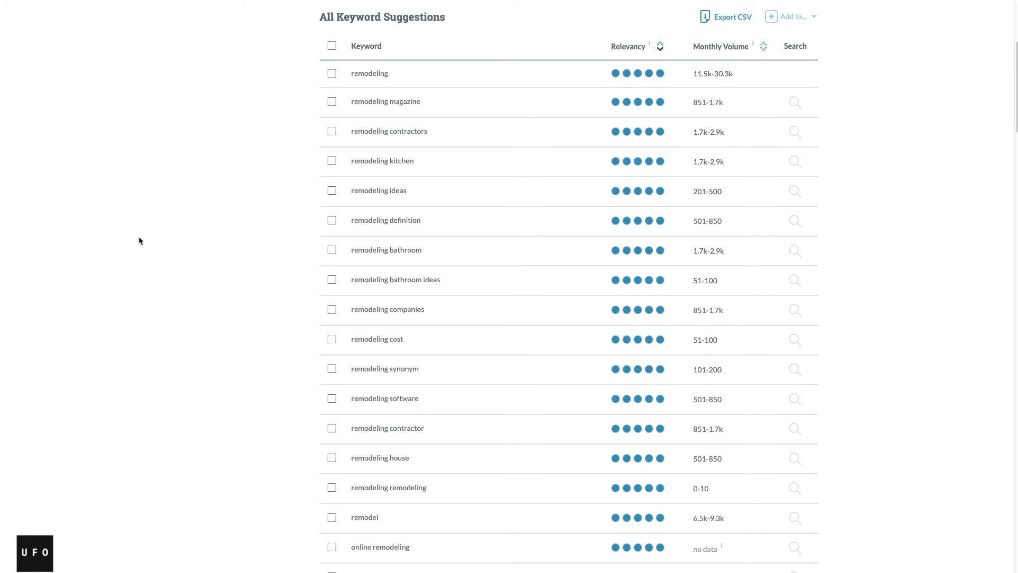
scroll(139, 240, "up", 5)
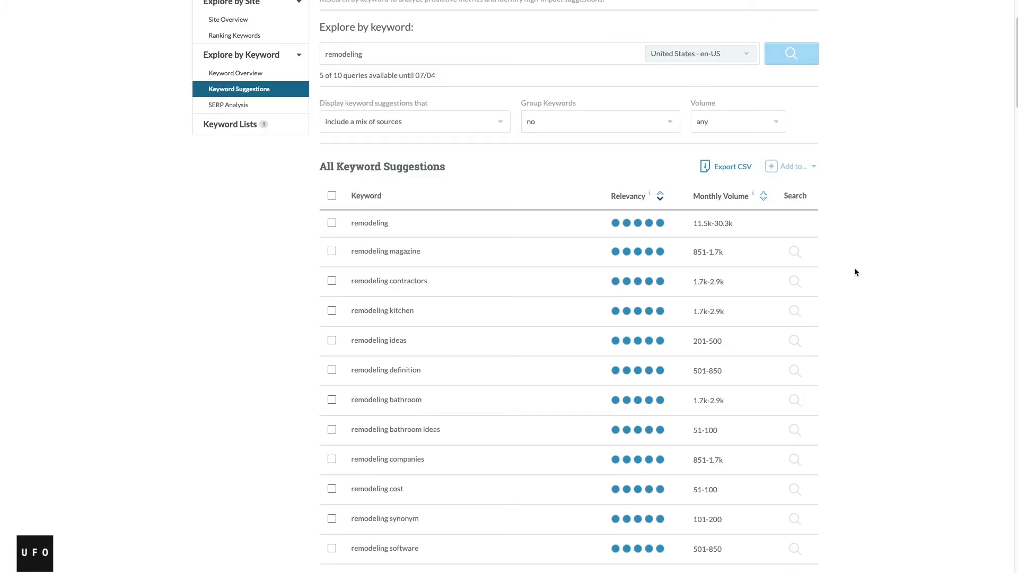
scroll(893, 306, "down", 2)
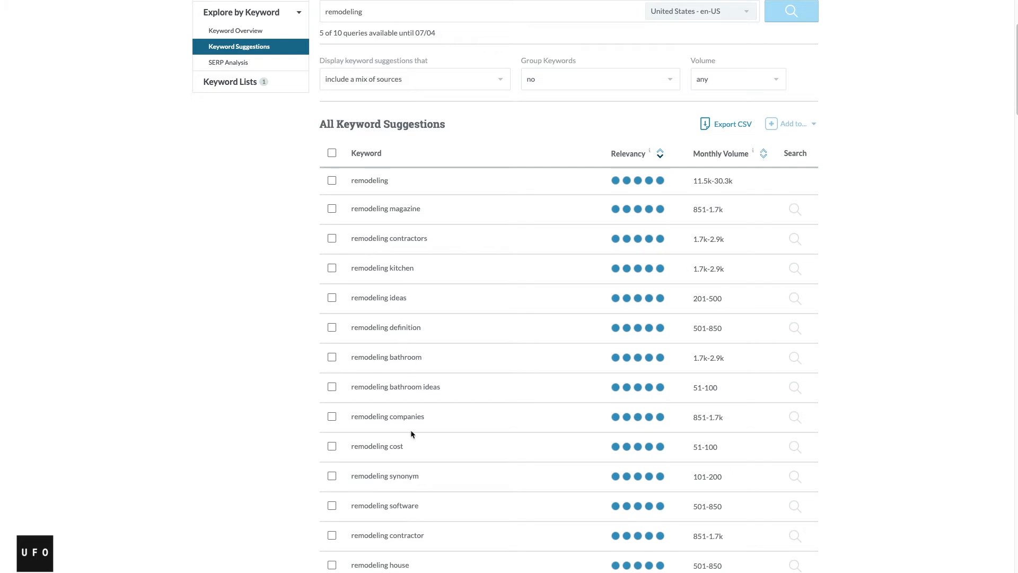
Step: Highlight the room-related keywords "remodeling bathroom", "kitchen" in "remodeling kitchen", and "remodeling bathroom ideas"
triple_click(393, 357)
double_click(395, 268)
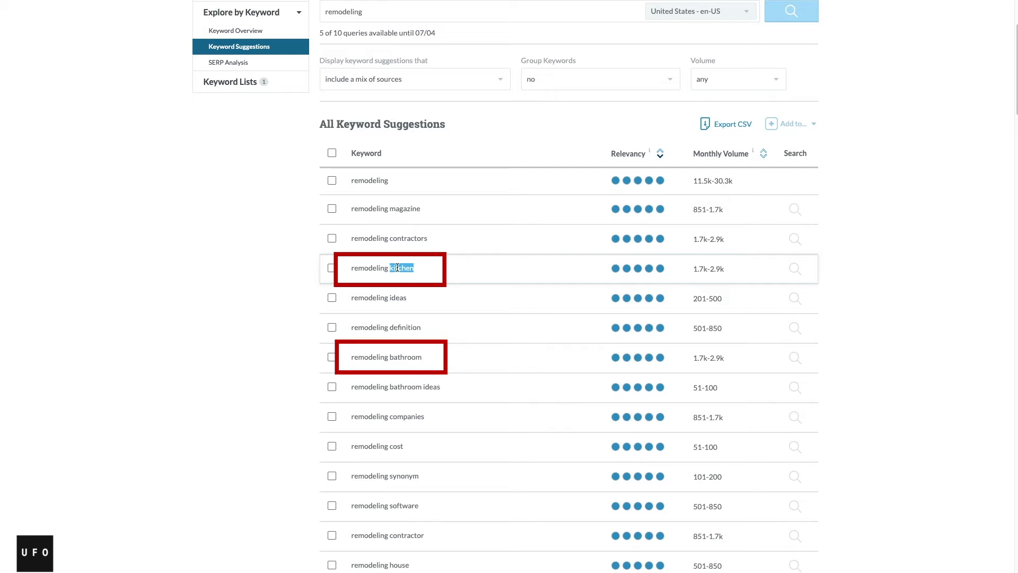
left_click(354, 394)
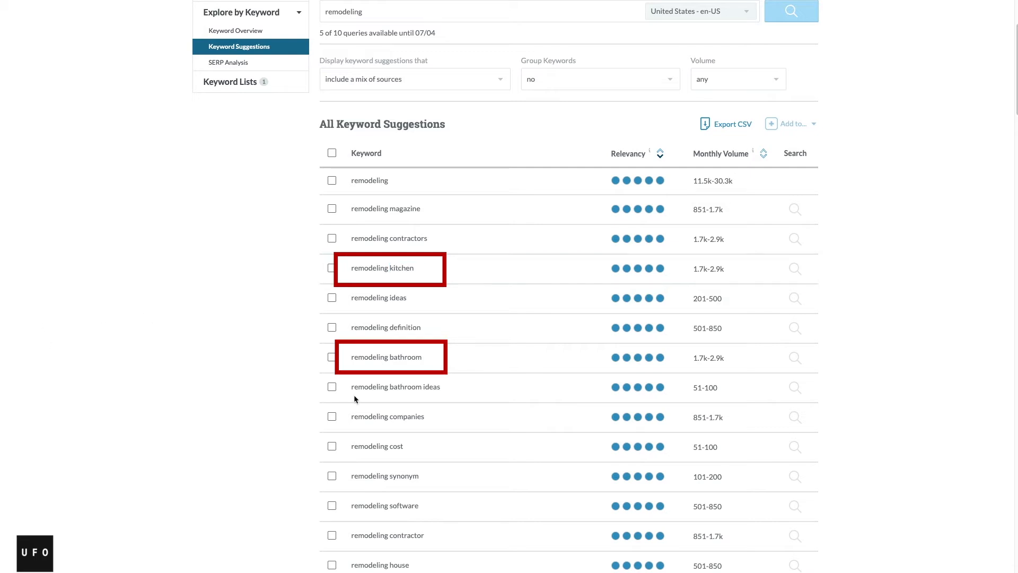
double_click(396, 388)
triple_click(397, 389)
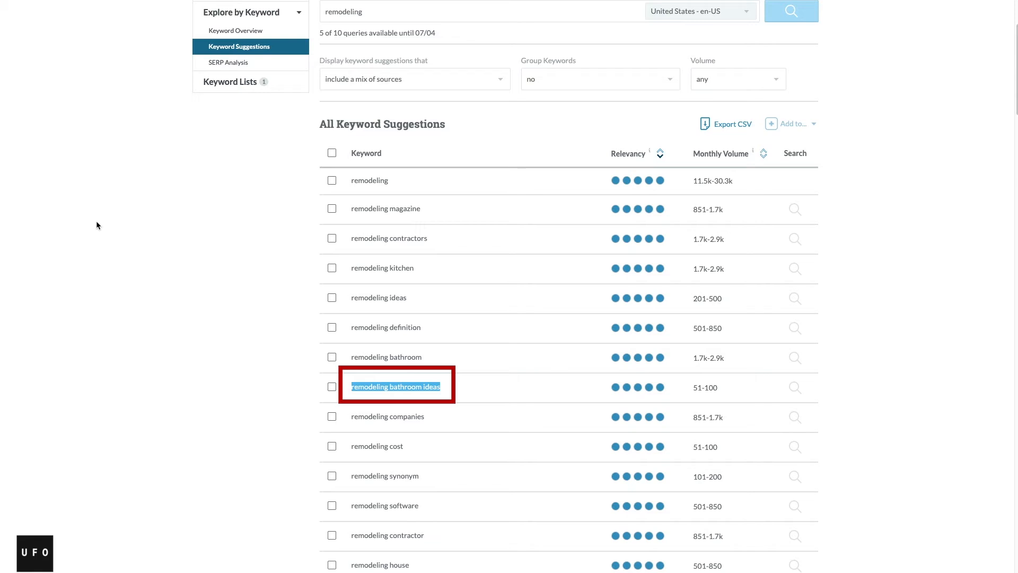
Step: Look further down the keyword suggestions and highlight "blog cabin 2012 hgtv remodels" as a building-type example
scroll(99, 228, "down", 20)
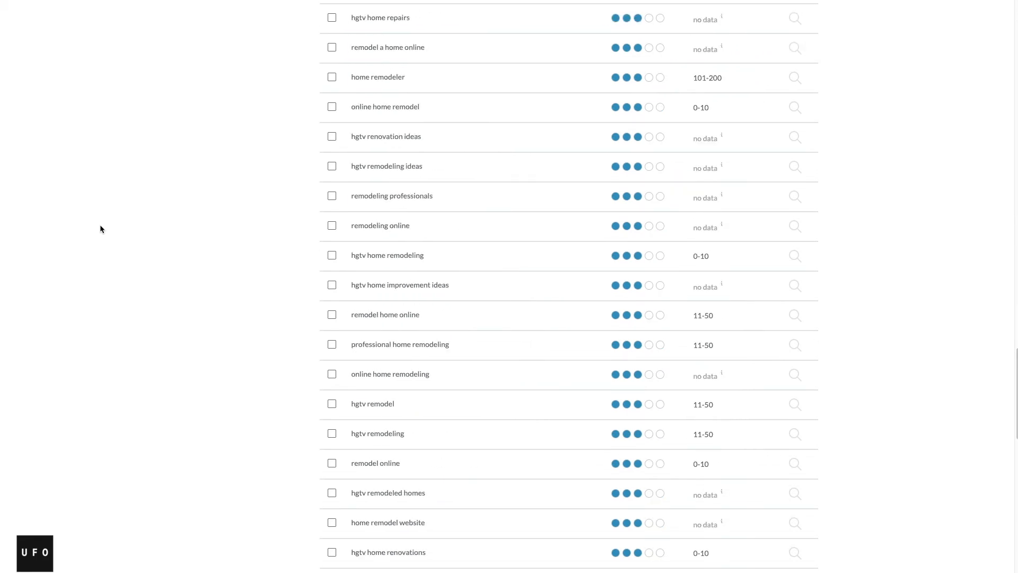
scroll(101, 228, "down", 15)
triple_click(400, 295)
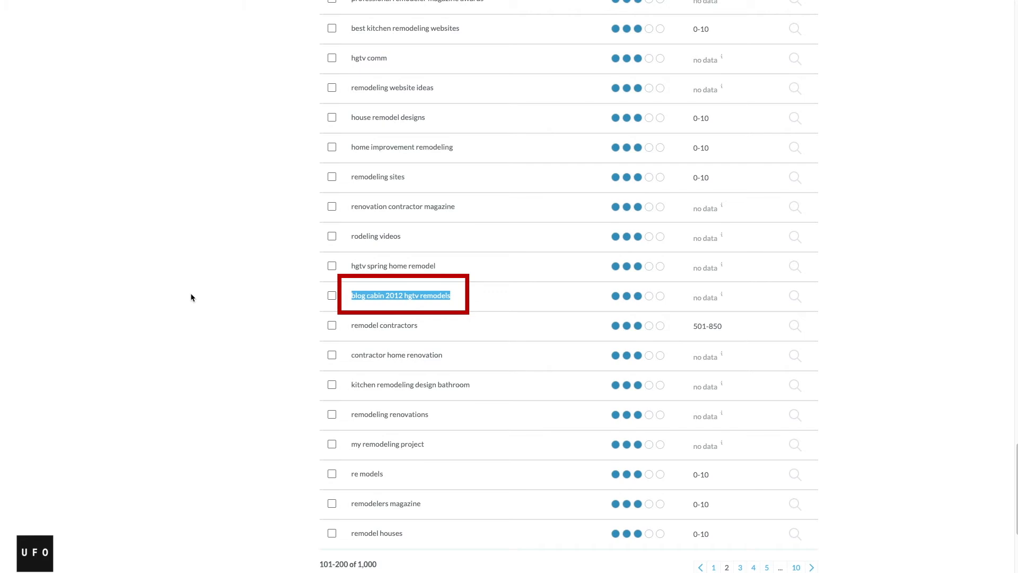
scroll(191, 294, "down", 2)
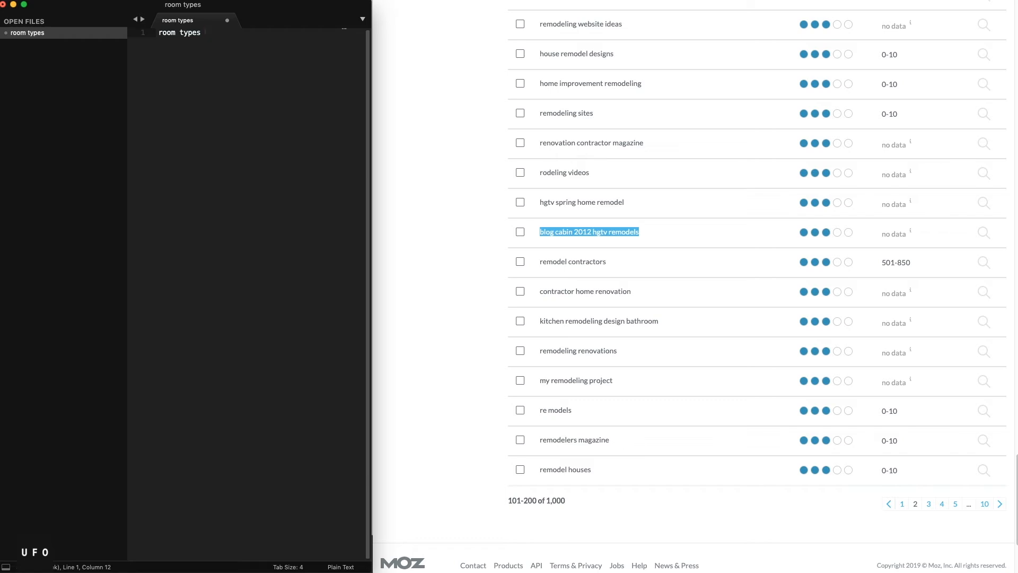
Step: Complete the first line of the text file as "room types (bathroom kitchen)" and add "building types" on the second line
type("bathroom kitchen")
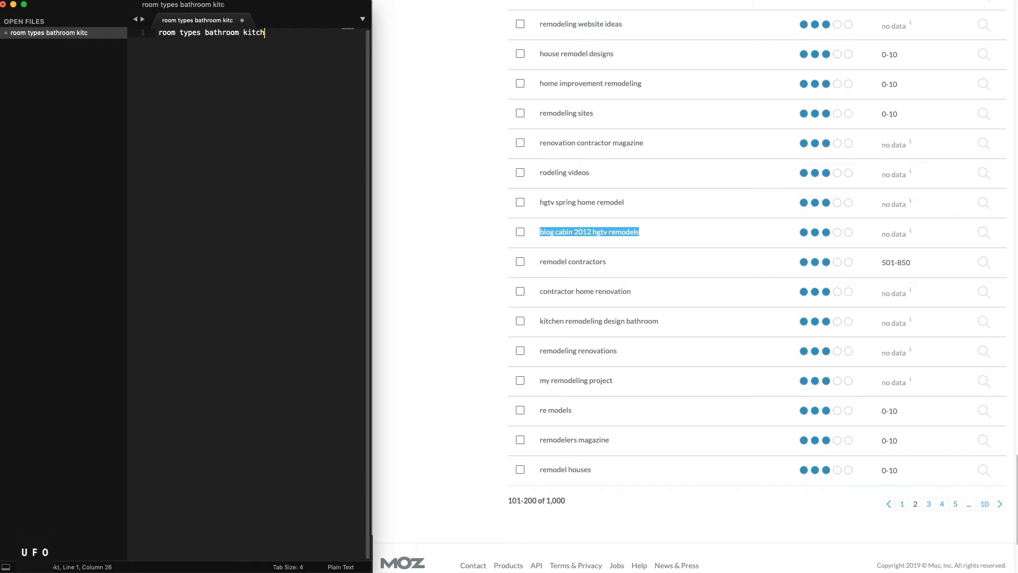
key("alt+Left")
key("alt+Left")
type("(")
type(")")
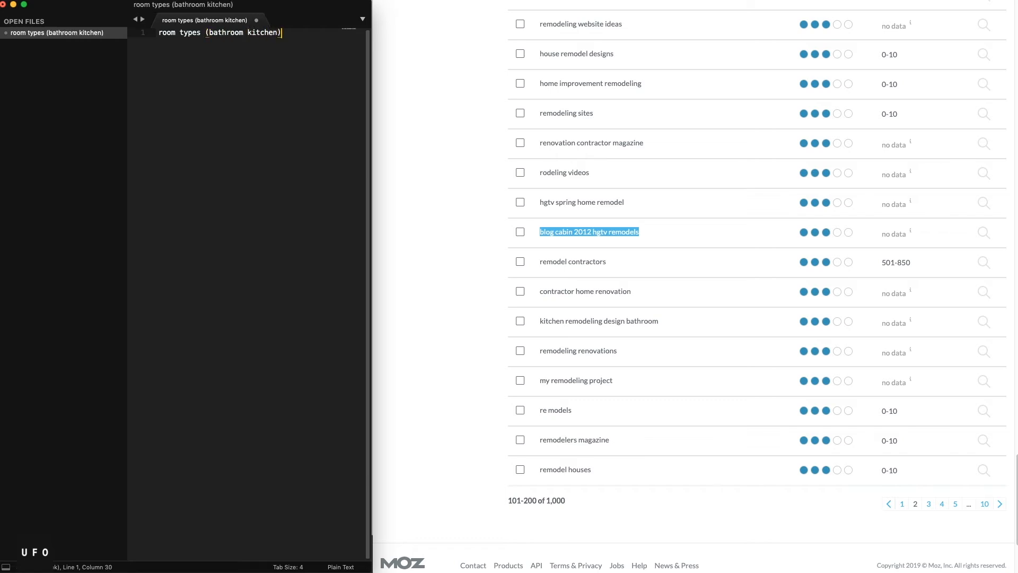
key("Return")
type("building types")
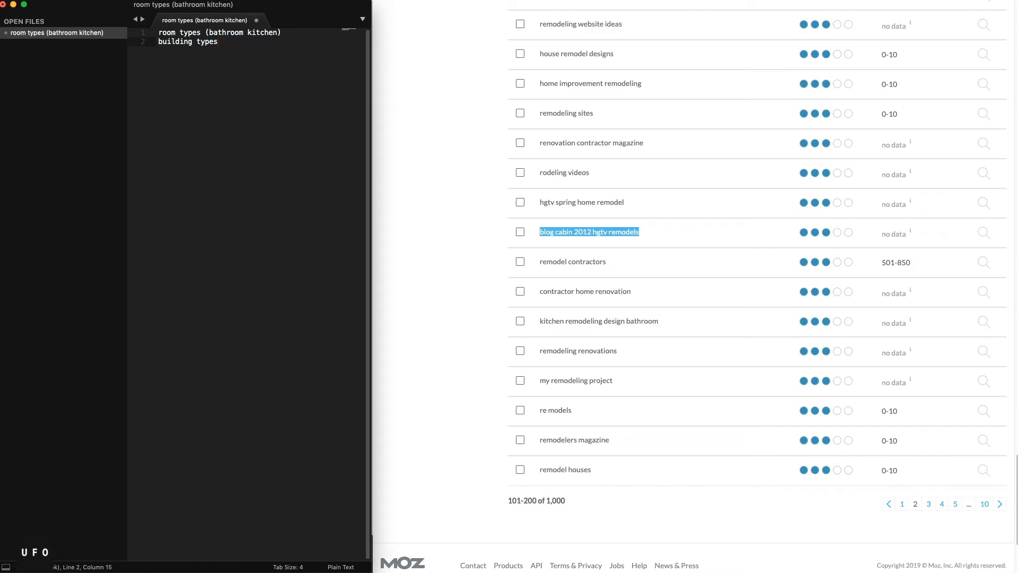
Step: Add "design styles" as the third line of the text file
key("super+Tab")
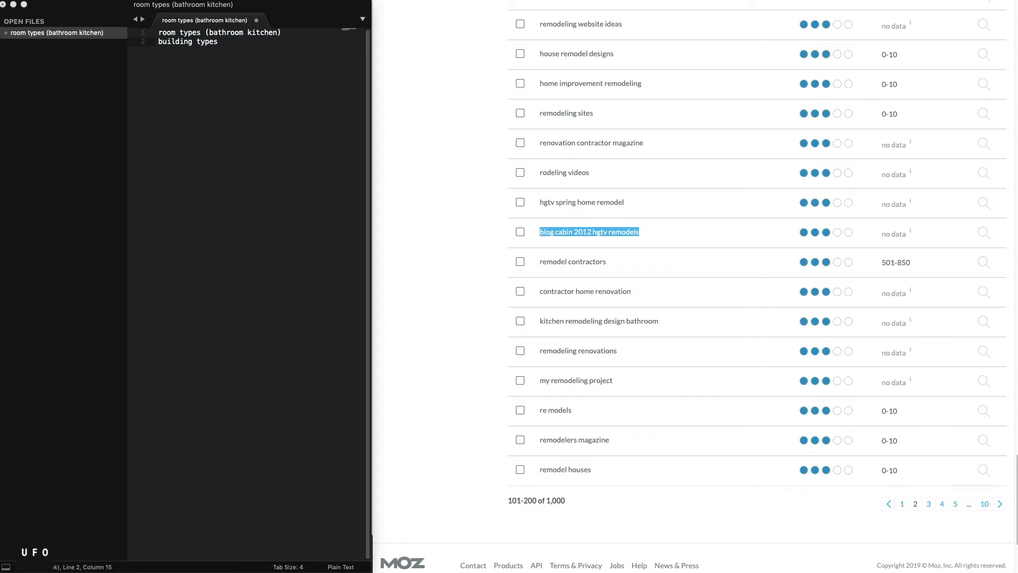
left_click(273, 237)
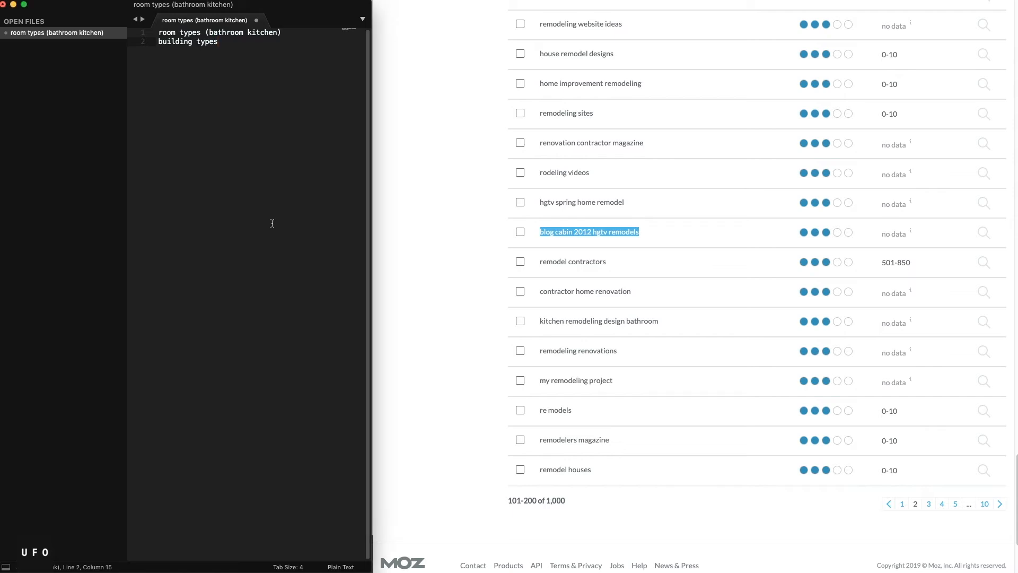
key("Return")
type("design st")
type("yles")
Step: Look over the rest of the second page of keyword suggestions and open the third page
left_click(465, 241)
left_click(436, 229)
scroll(426, 305, "down", 2)
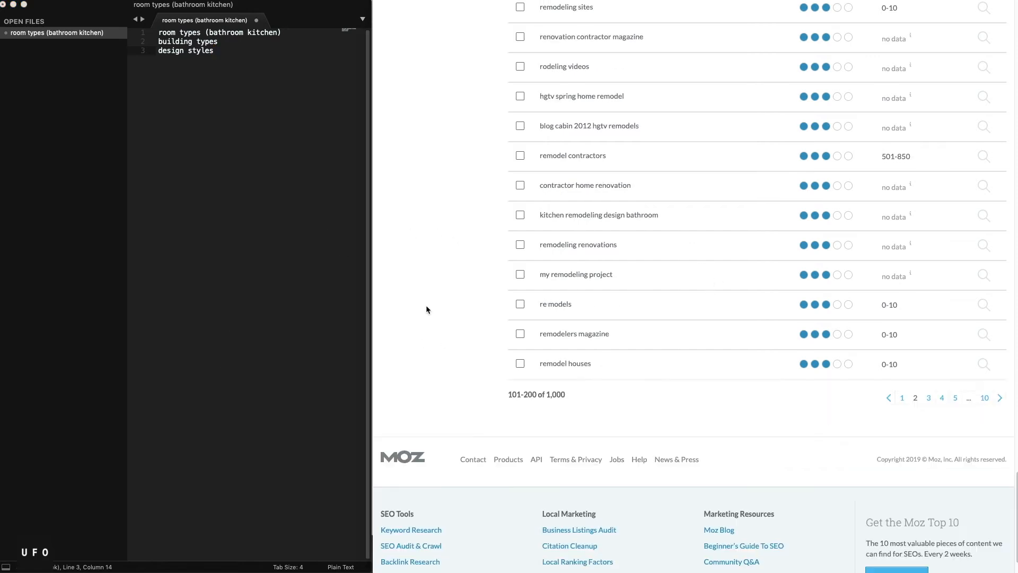
scroll(426, 306, "up", 2)
scroll(426, 307, "up", 4)
scroll(426, 306, "down", 10)
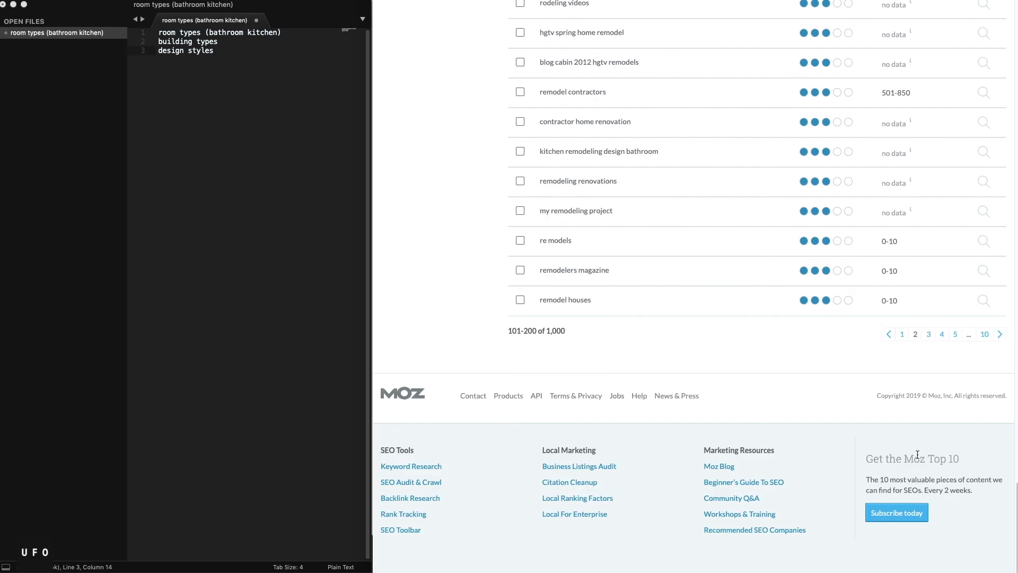
left_click(1000, 335)
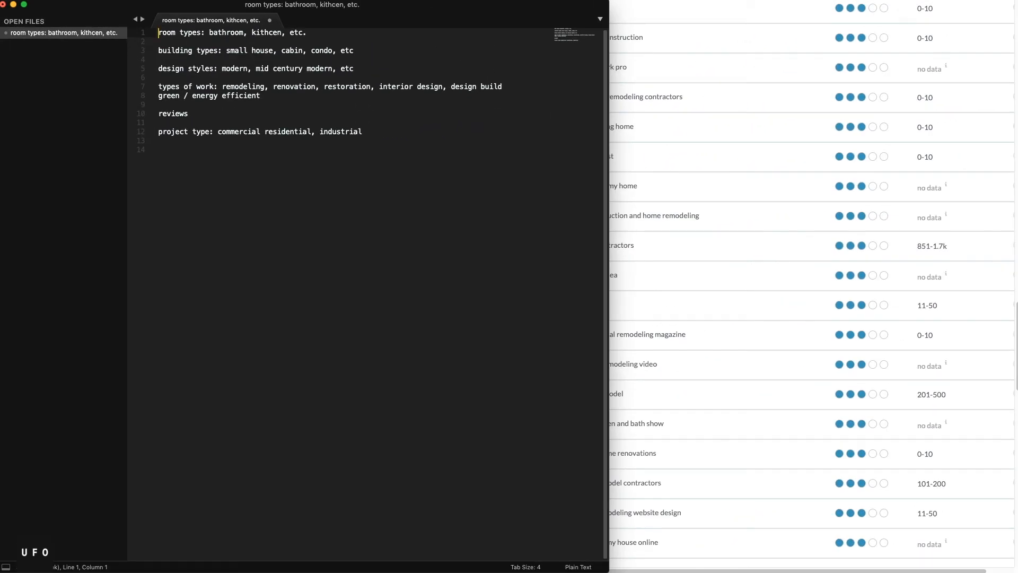
Step: Correct the misspelled "kithcen" to "kitchen" in the room types line of the notes
key("alt+Right")
key("alt+Right")
key("alt+Right")
key("alt+Right")
key("alt+Right")
key("alt+Right")
key("alt+shift+Left")
type("kitchen")
Step: Go through the notes down to "design build" and insert a blank line above "green / energy efficient"
left_click(159, 50)
key("Down")
key("Down")
key("Down")
left_click_drag(502, 87, 451, 86)
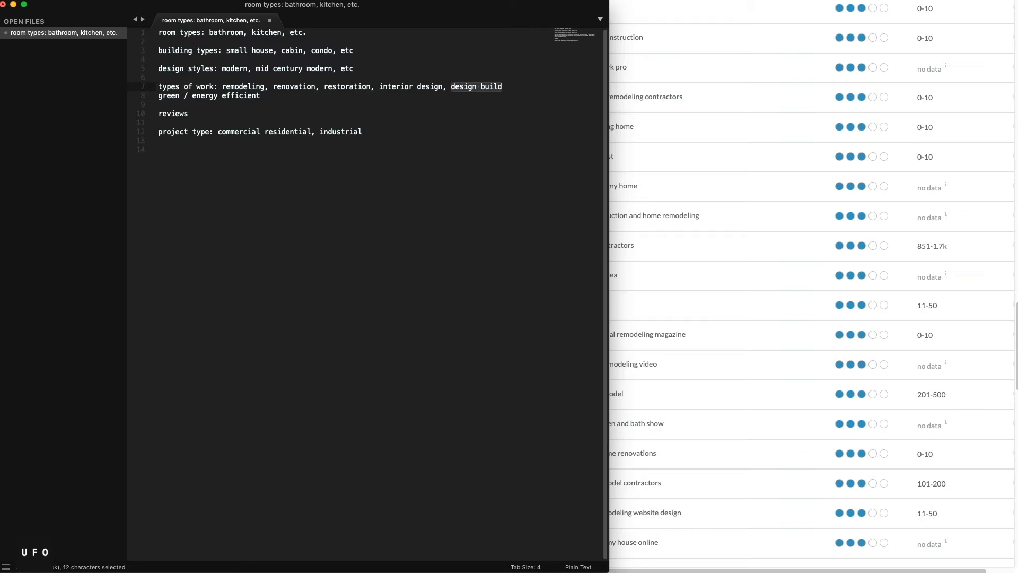
left_click(159, 96)
key("Return")
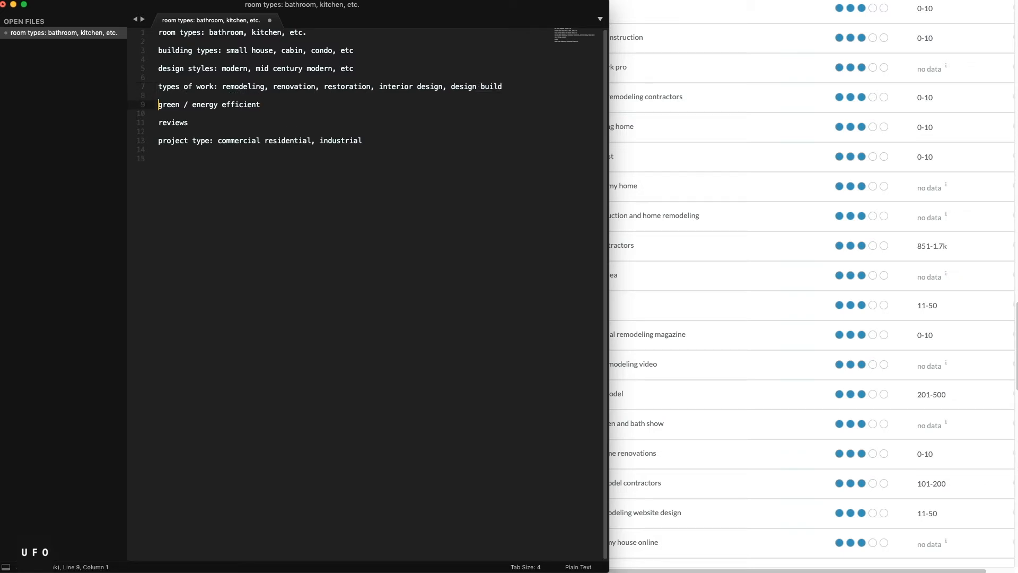
Step: Review the "green / energy efficient", "reviews" and "project type" lines of the notes by highlighting each one
key("Down")
key("Up")
key("shift+super+Right")
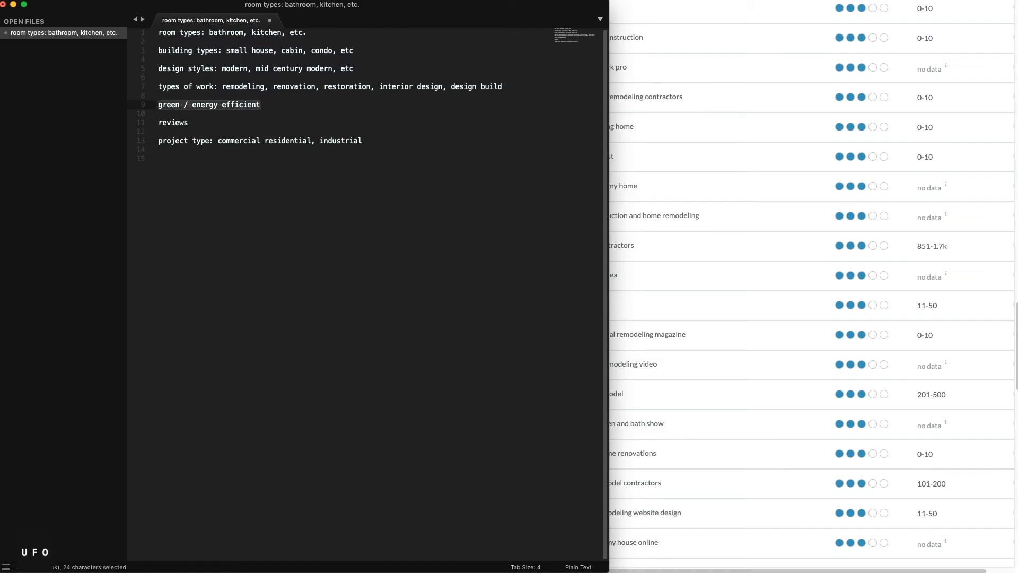
key("Down")
key("Down")
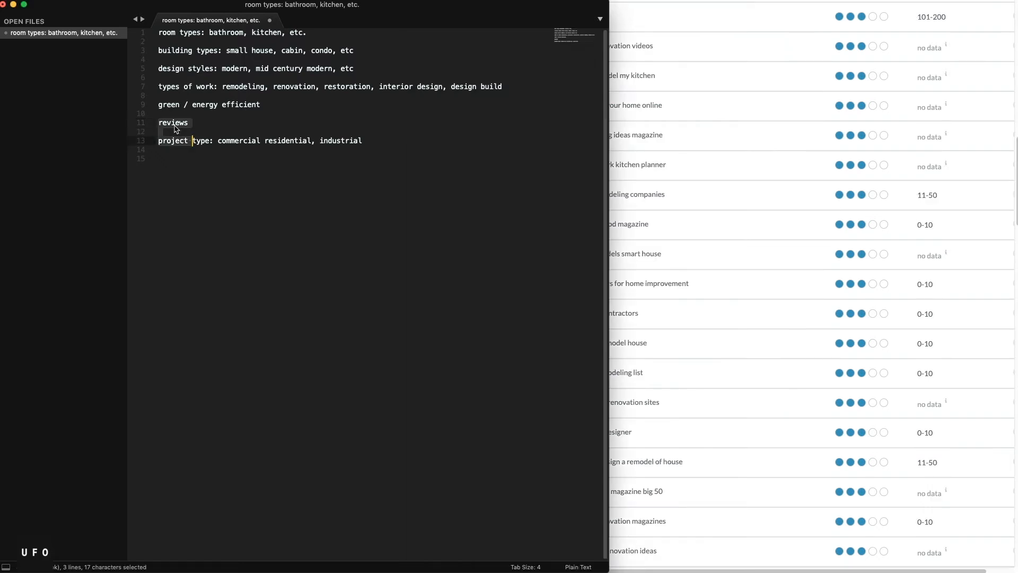
double_click(177, 124)
triple_click(201, 141)
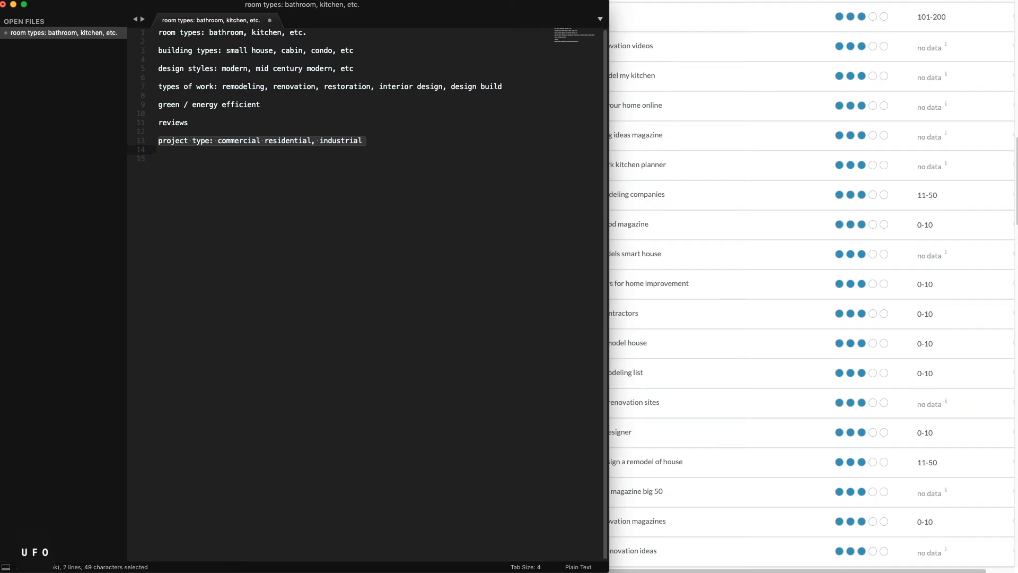
key("super+Tab")
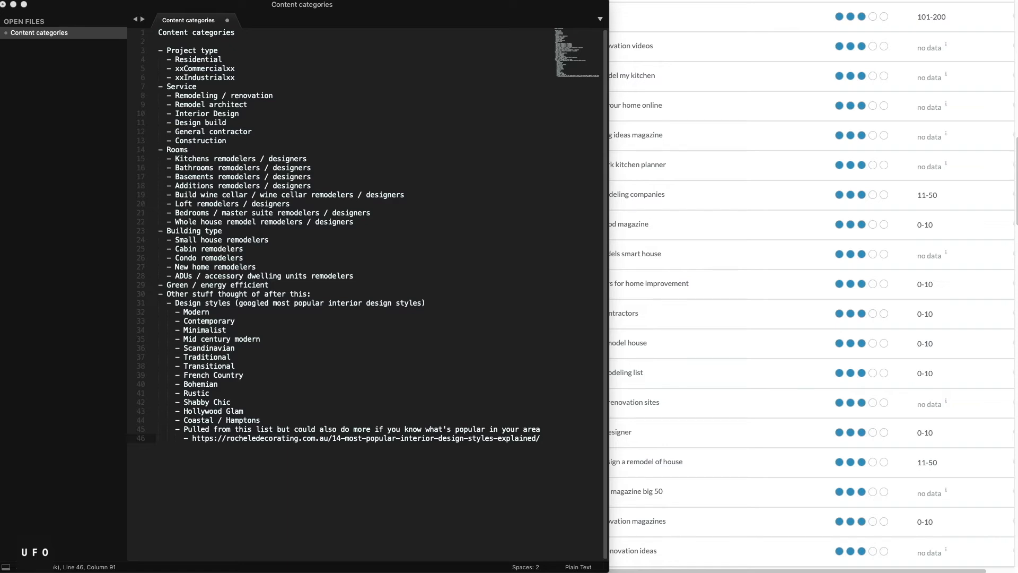
Step: Highlight the source link for the interior design styles and the "Other stuff thought of after this" section in the content categories
left_click(303, 451)
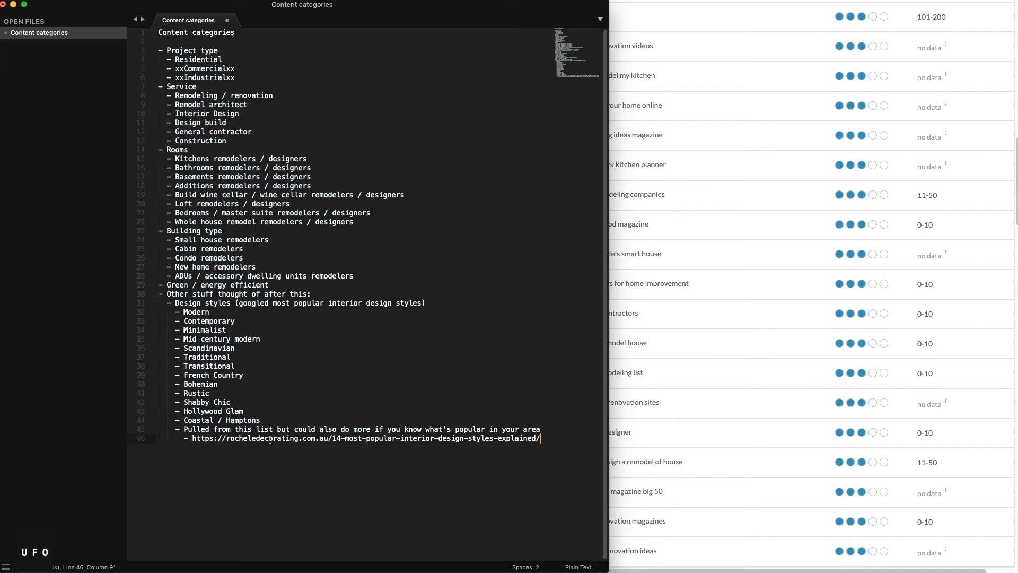
left_click(190, 438)
key("shift+super+Right")
triple_click(268, 439)
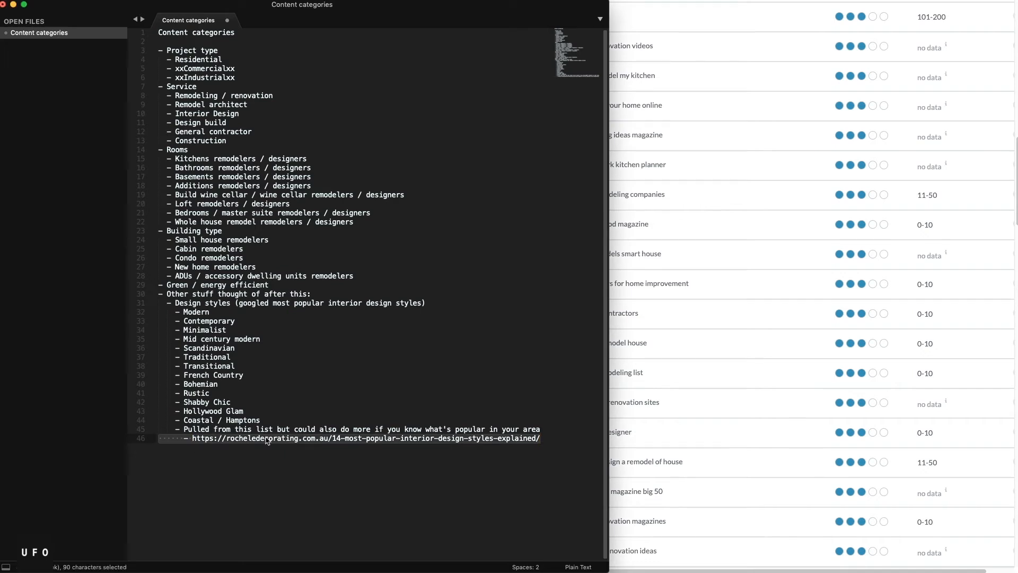
left_click(176, 293)
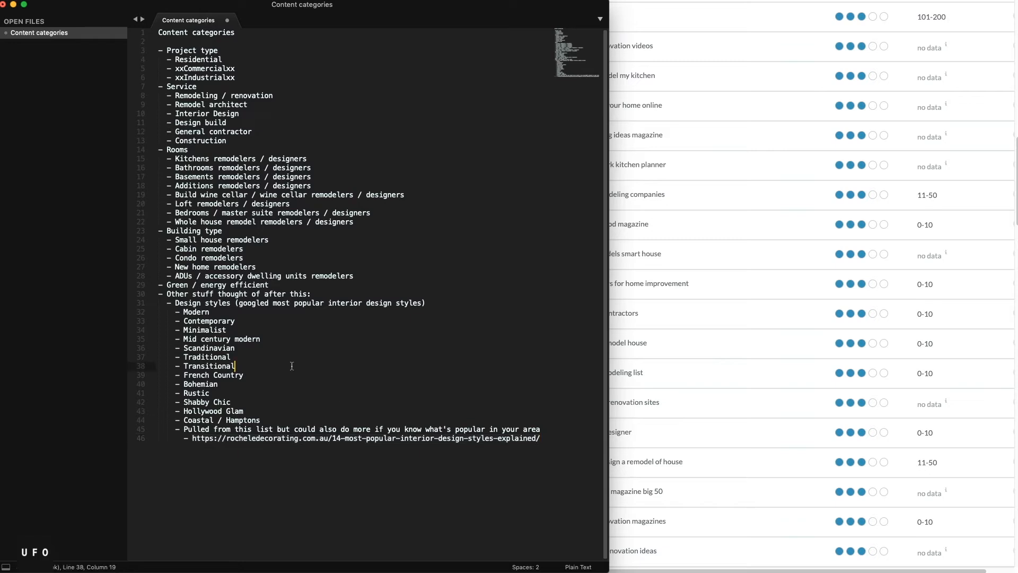
left_click(276, 418, "shift")
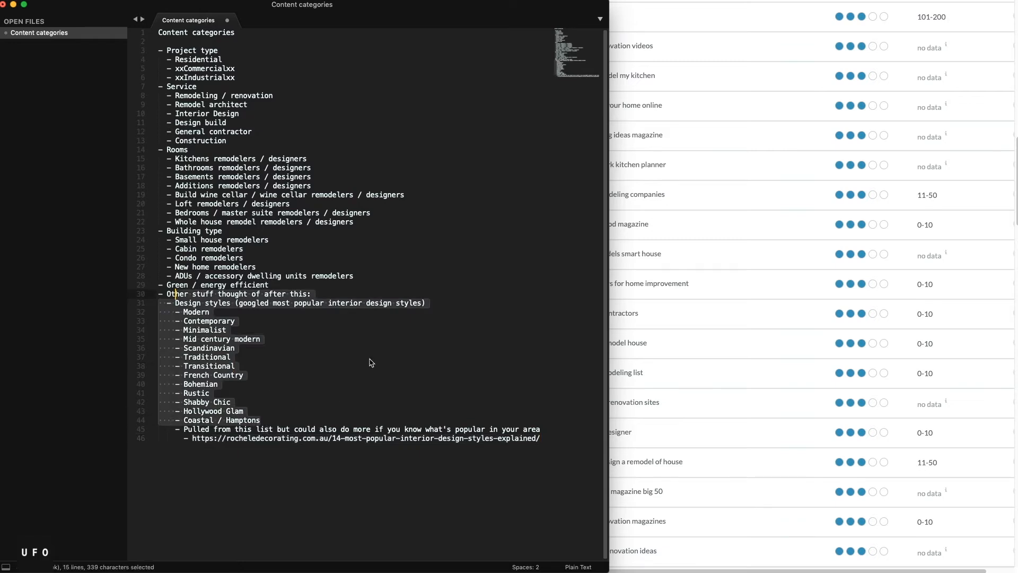
left_click(407, 352)
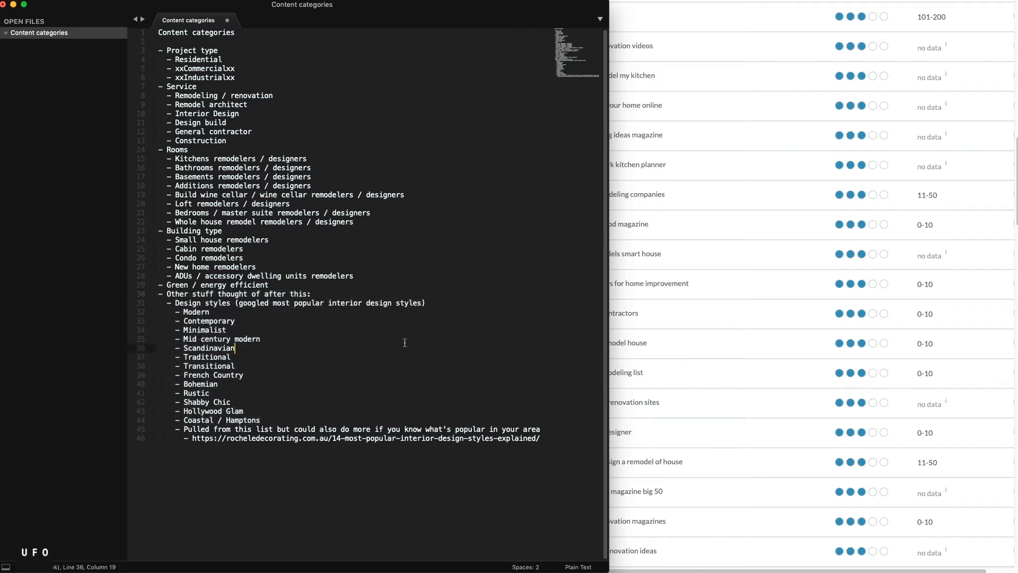
Step: Highlight the Project type, Rooms, Building type and "Green / energy efficient" categories one after another
left_click_drag(255, 76, 162, 54)
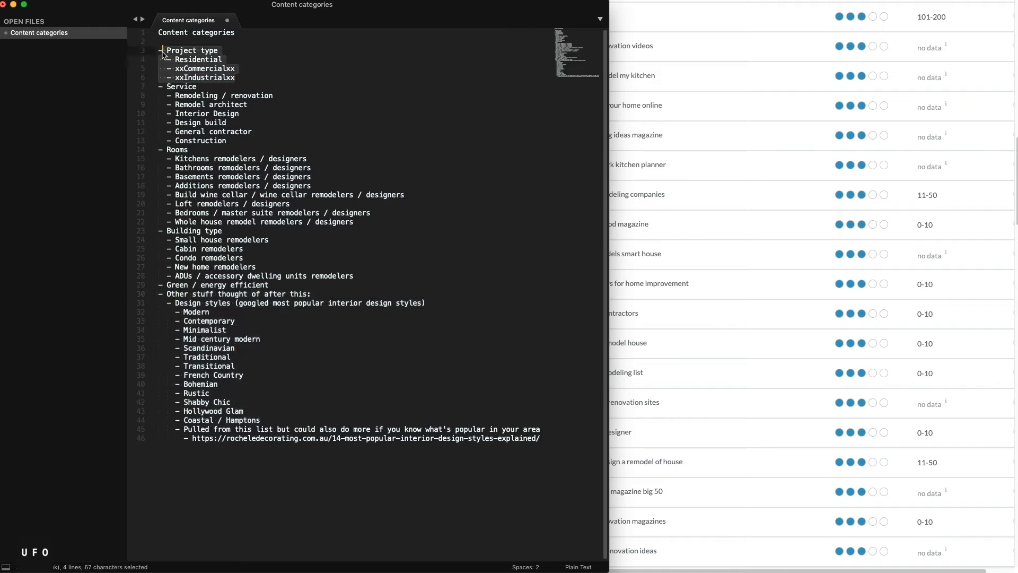
left_click_drag(349, 223, 354, 222)
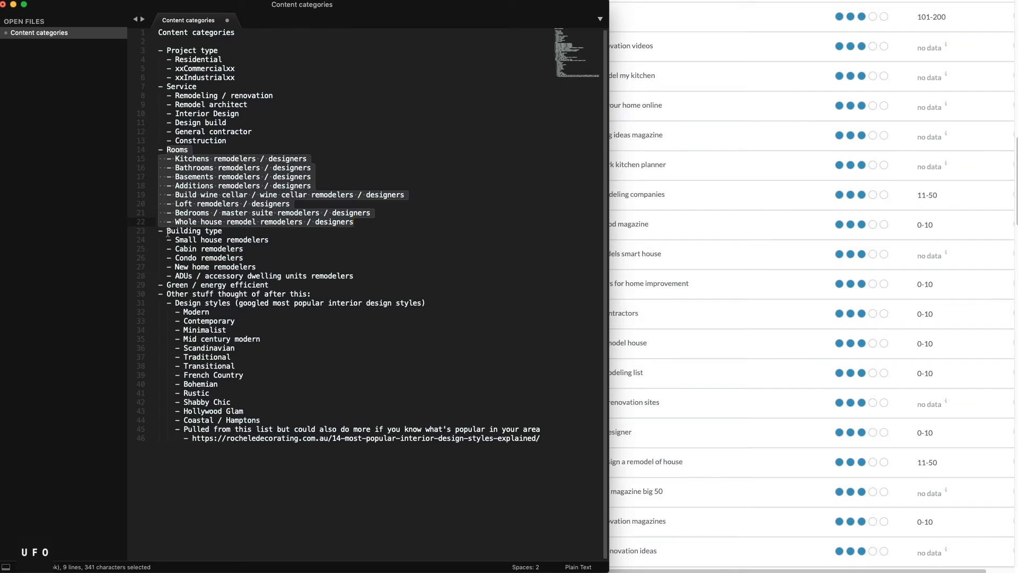
left_click_drag(167, 231, 380, 275)
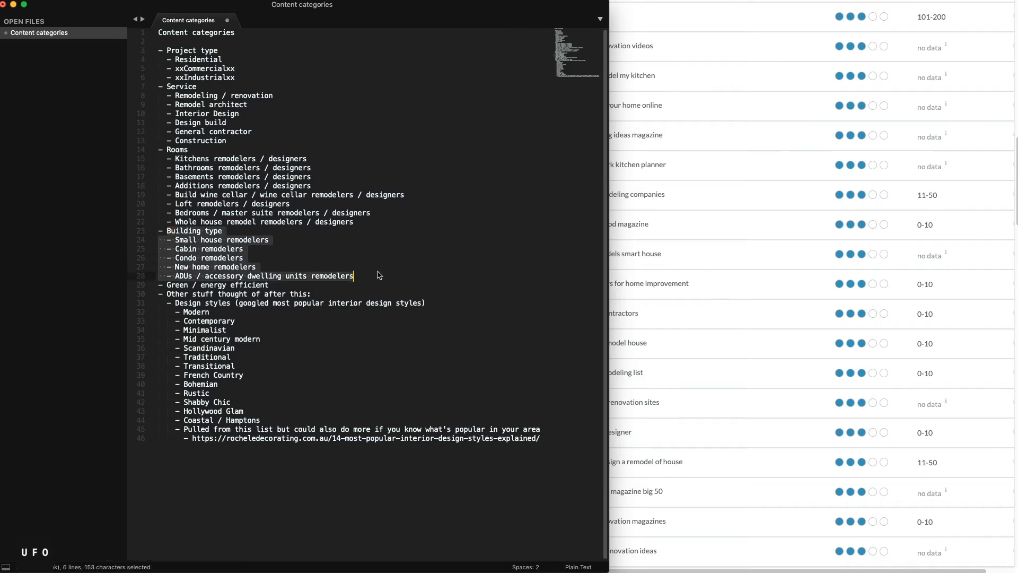
left_click_drag(167, 285, 269, 285)
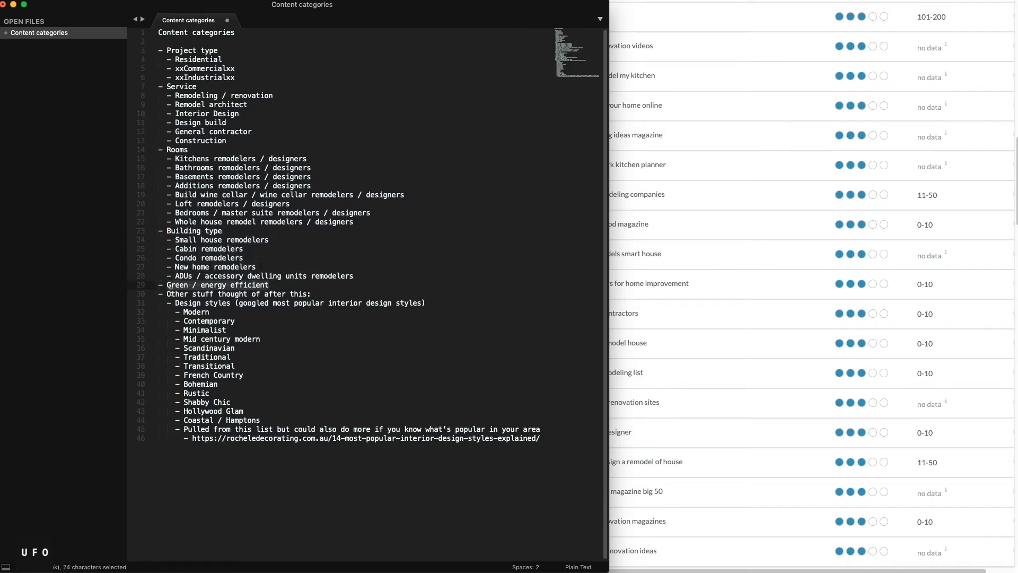
Step: Delete the "Other stuff thought of after this:" line and move the Design styles list up one outline level
left_click(167, 292)
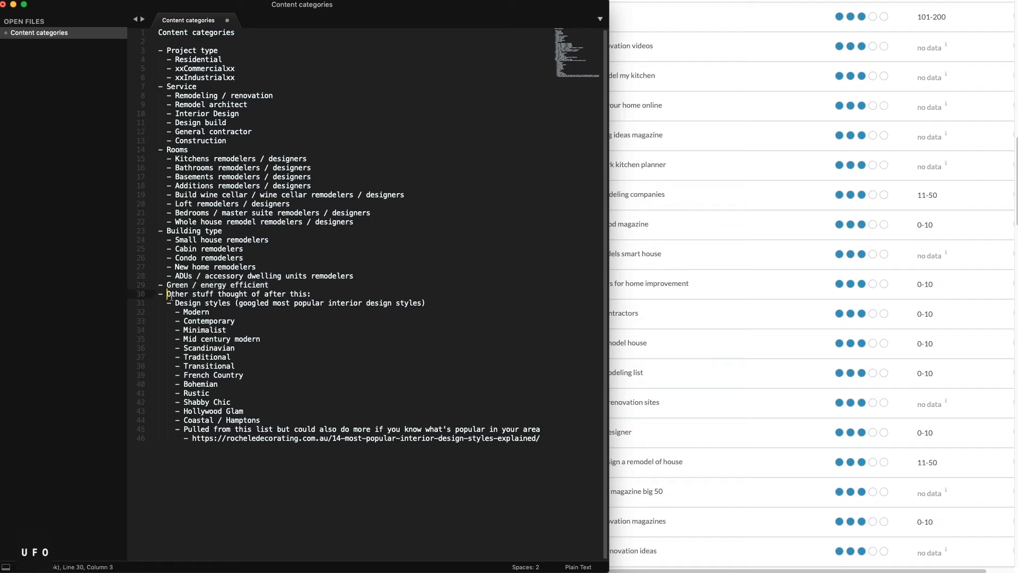
key("super+Right")
key("shift+super+Left")
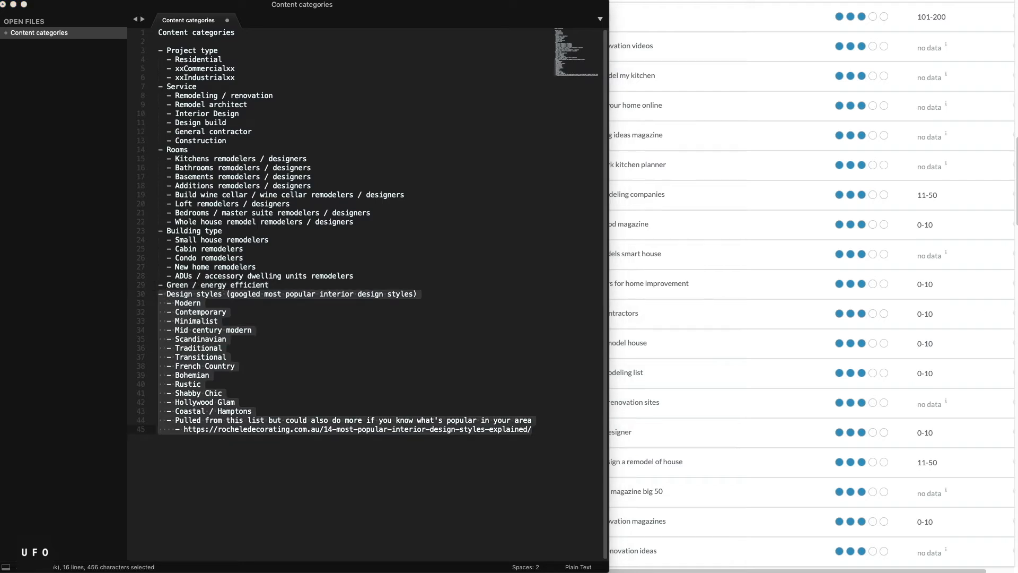
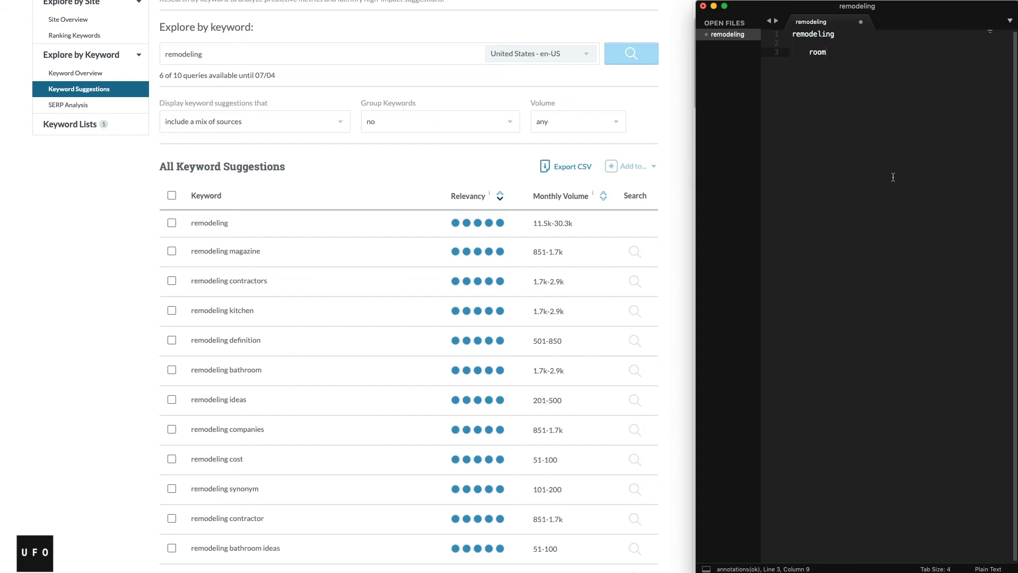
Step: Complete the indented list under "remodeling" with the entries "rooms", "buildings" and "design styles"
type("s")
key("Return")
type("buildings")
key("Return")
type("design styles")
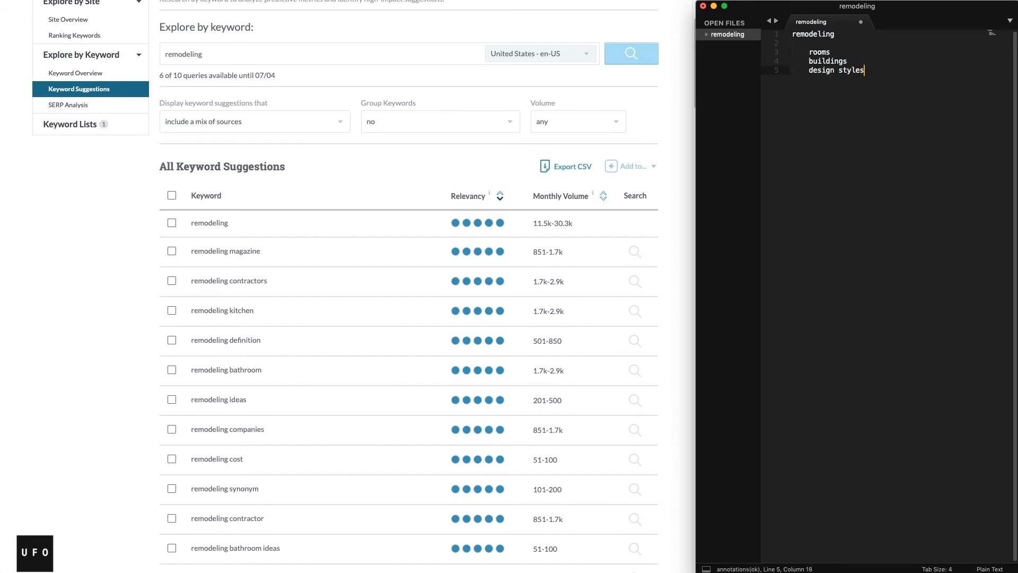
Step: Add an "ideas" heading below the remodeling list with indented entries "rooms", "buildings" and "design styles"
key("Return")
key("Return")
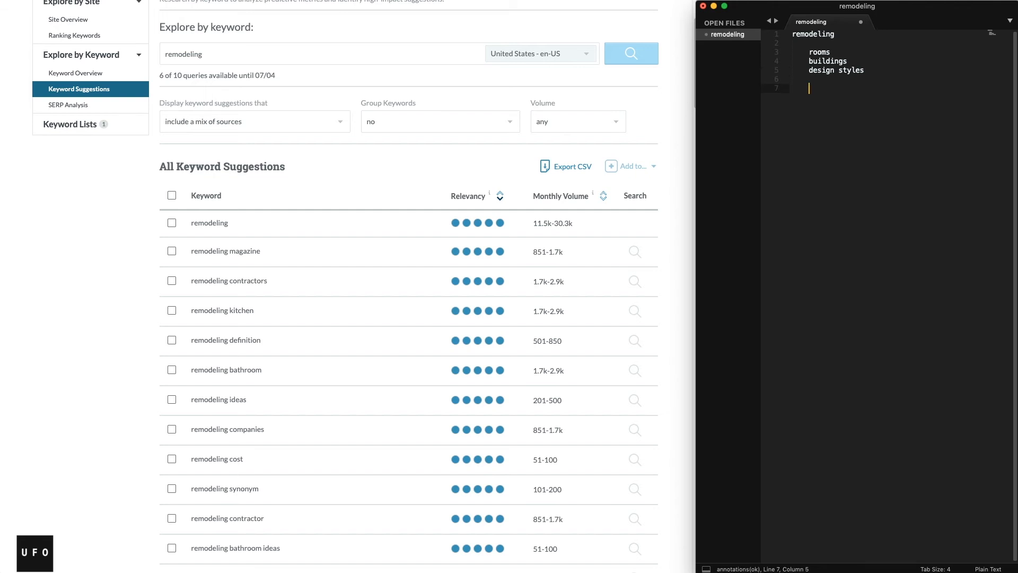
type("ideas")
key("Return")
key("Return")
key("Tab")
type("rooms")
key("Return")
key("BackSpace")
type("buildings")
key("Return")
type("design styles")
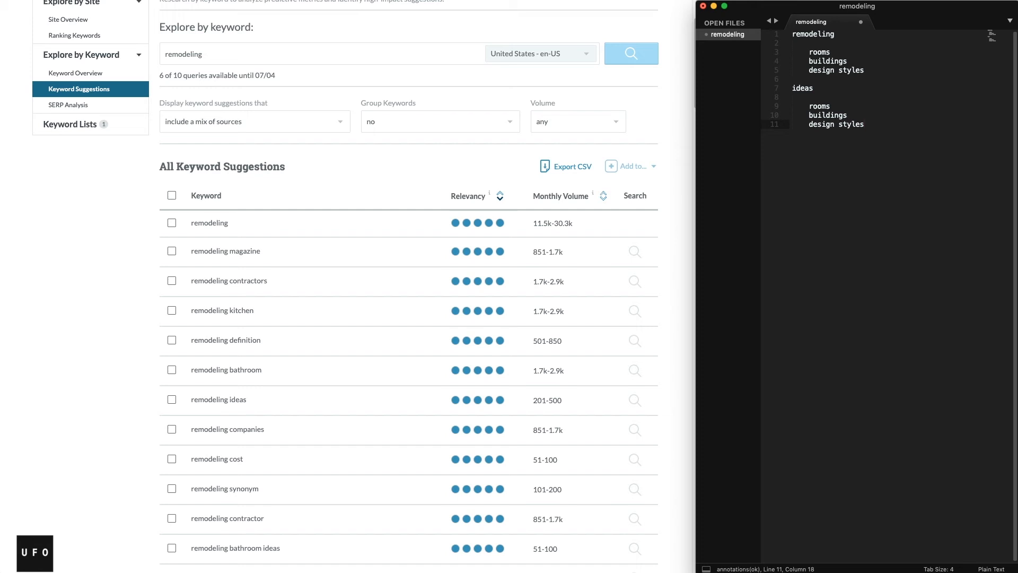
Step: Check the keyword suggestions for another topic and add a "cost" heading with an indented "rooms" entry
double_click(820, 107)
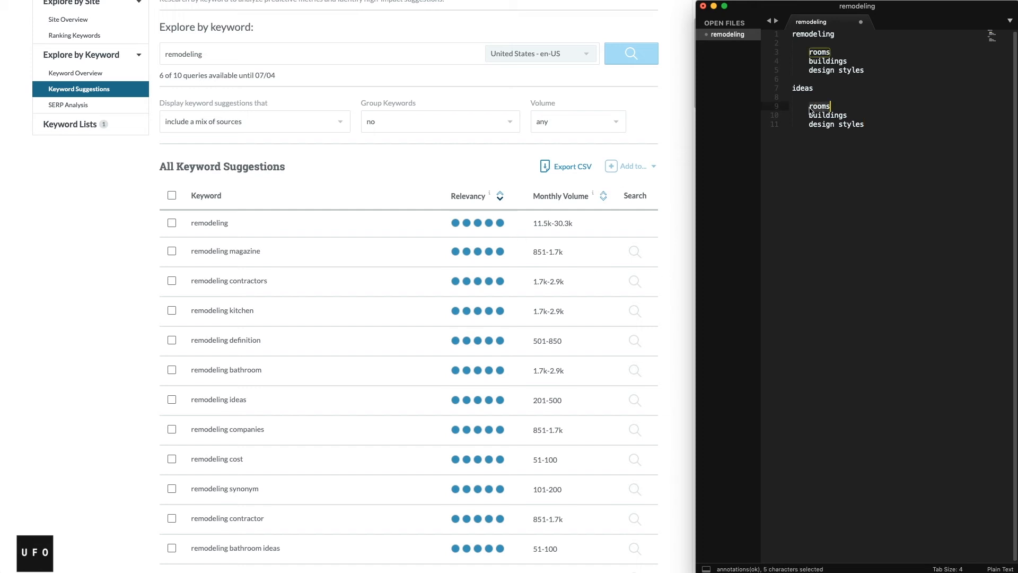
scroll(389, 248, "down", 1)
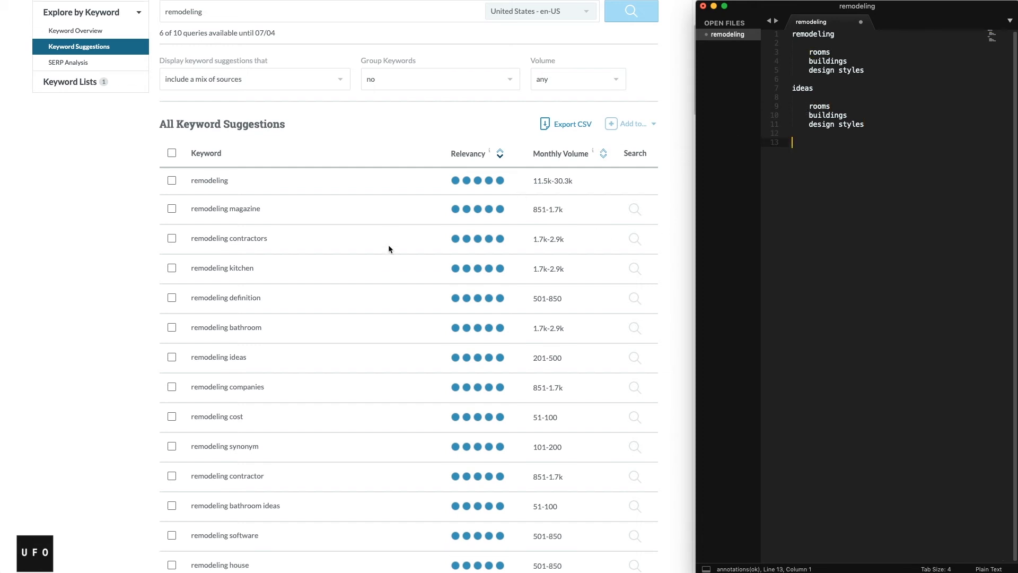
scroll(387, 249, "down", 1)
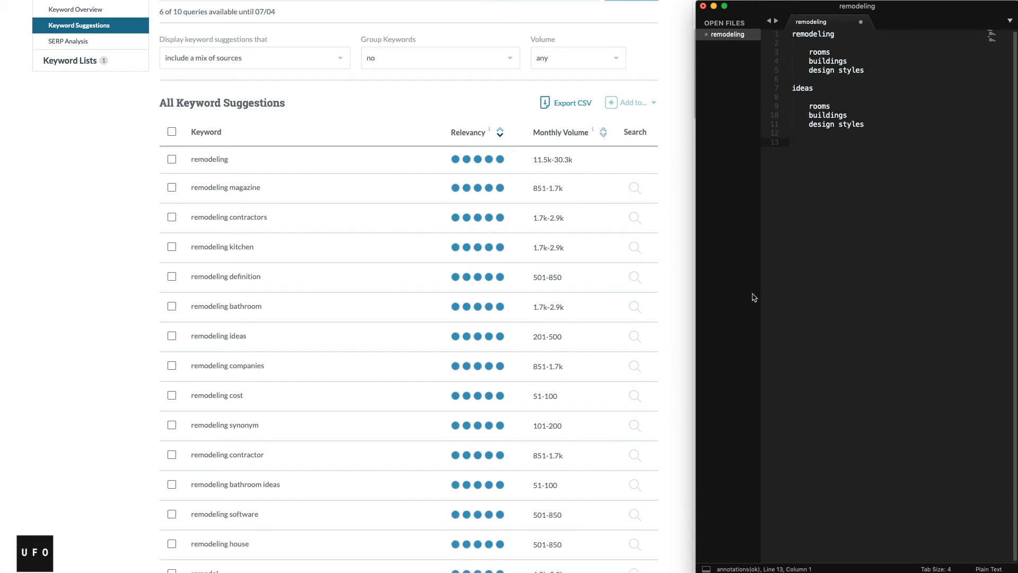
type("cost")
key("Return")
key("Return")
key("Tab")
type("rooms")
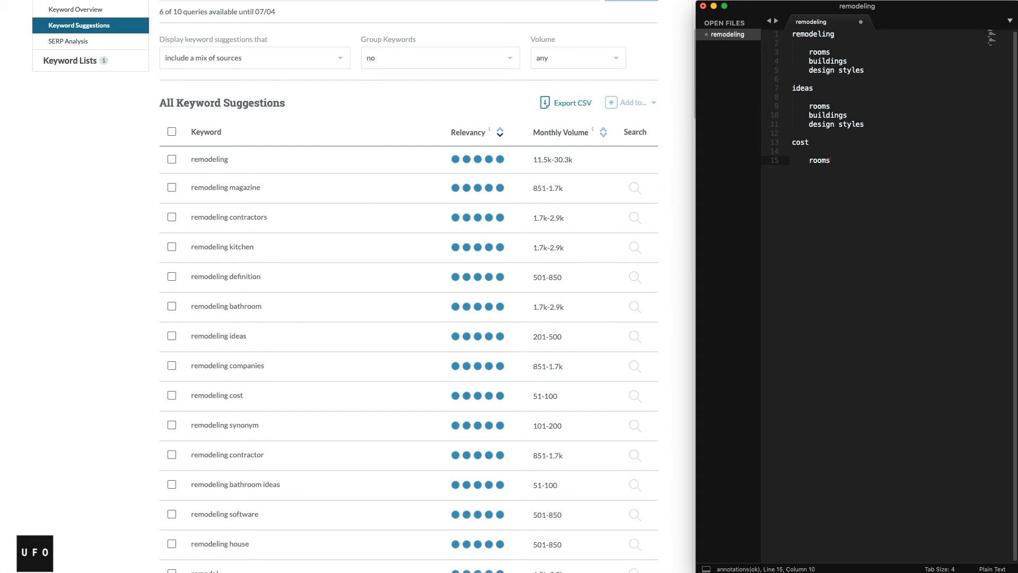
Step: Add the entries "buildings?? NO" and "design styles?? NO" beneath "rooms" in the cost list
key("Return")
type("buildings??")
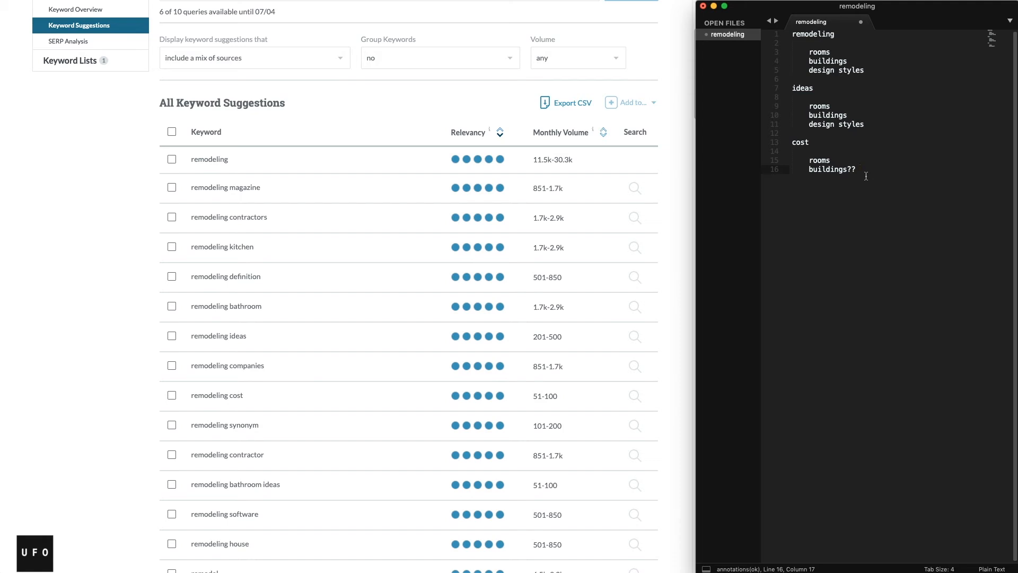
type("NO")
key("Return")
type("design styles")
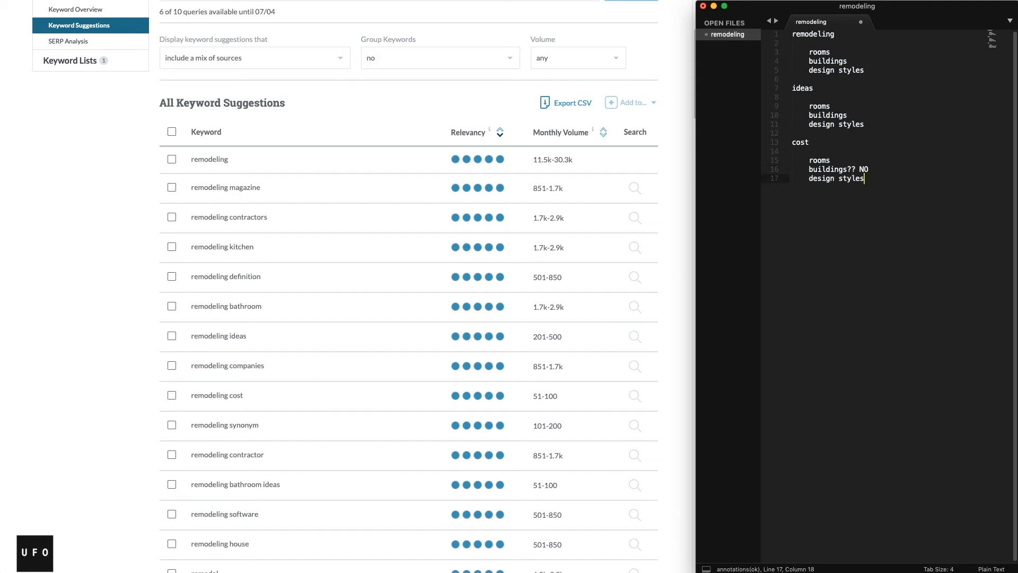
type("?? NO")
key("Return")
key("Return")
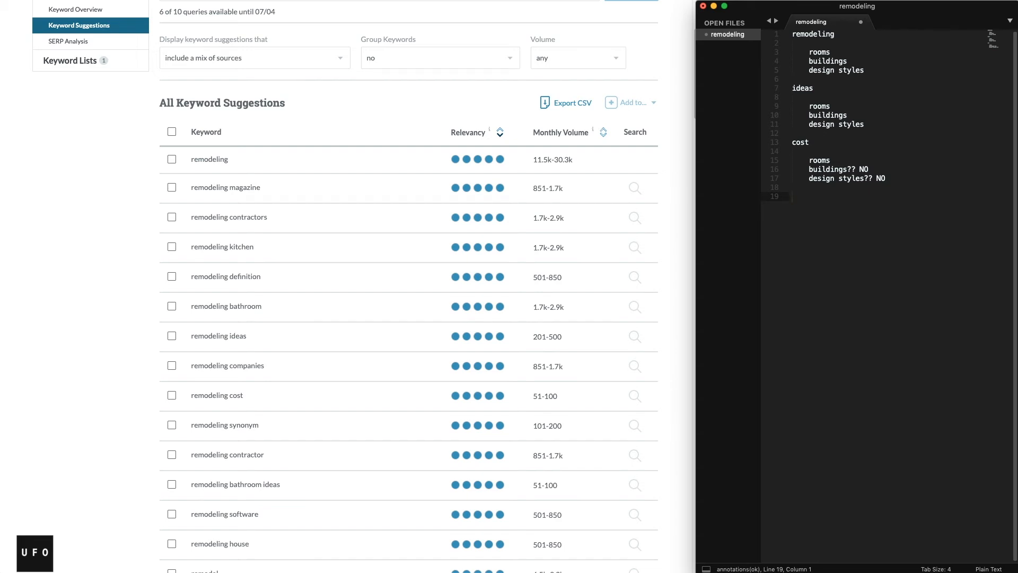
Step: Look further down the keyword suggestions and highlight "remodeling software" and "remodeling tips 2013"
left_click(79, 277)
scroll(79, 276, "down", 5)
scroll(79, 274, "down", 3)
left_click_drag(194, 329, 273, 334)
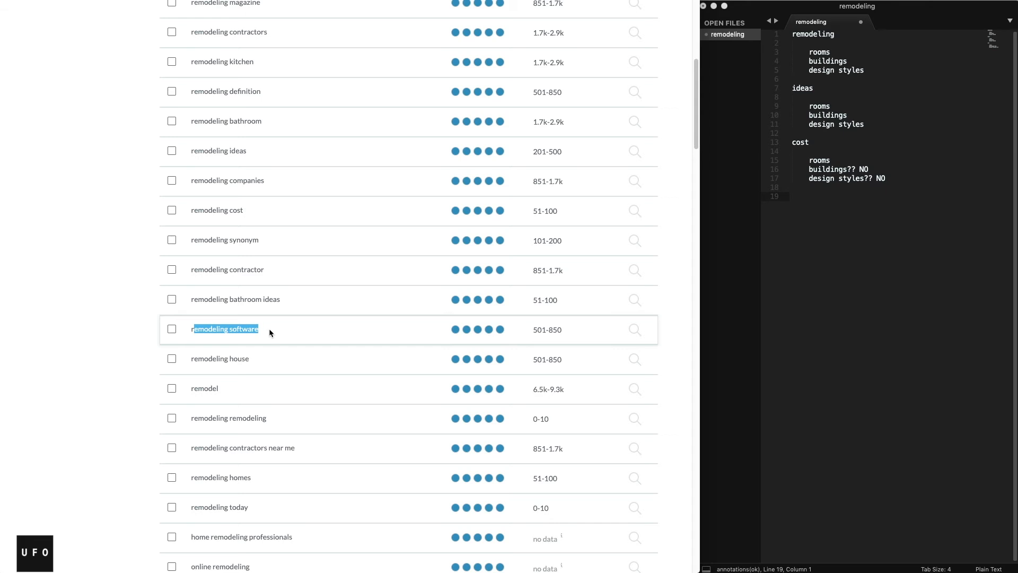
scroll(269, 332, "down", 20)
left_click_drag(198, 308, 263, 309)
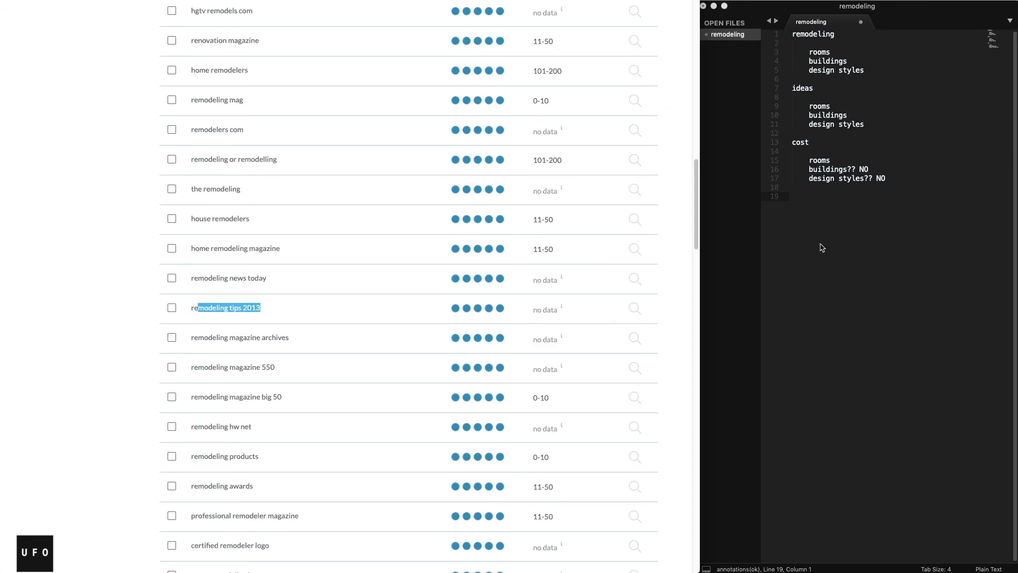
Step: Add a "tips" heading below the cost list in the remodeling notes
left_click(822, 247)
type("tips")
key("Return")
key("Return")
Step: Look further down the keyword suggestions and highlight "home remodeling resources"
left_click(50, 304)
scroll(50, 304, "down", 10)
left_click_drag(200, 393, 271, 394)
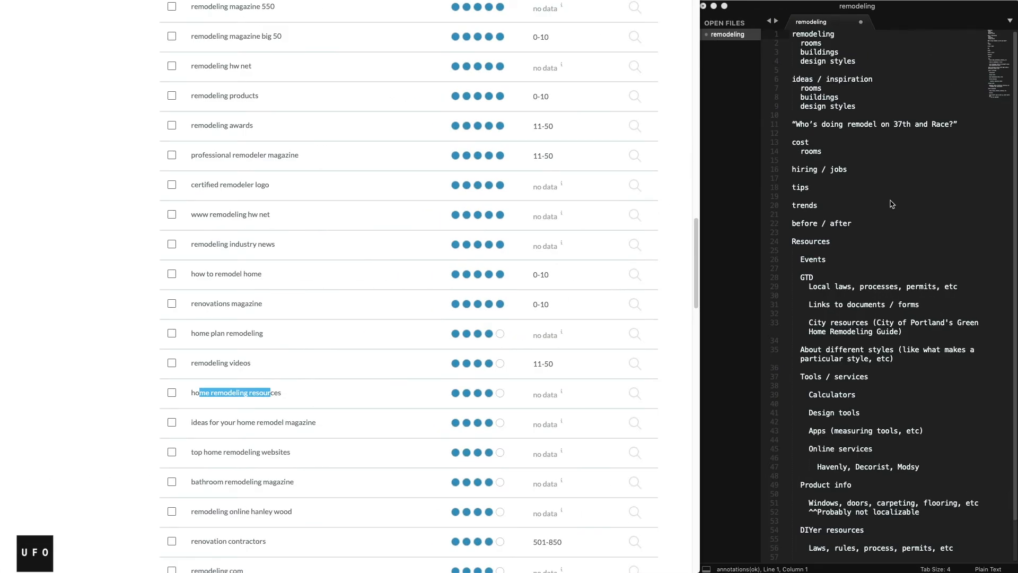
Step: Review the outline's main categories, from the remodeling rooms and buildings through ideas / inspiration and the remodel question to tips and trends
double_click(812, 43)
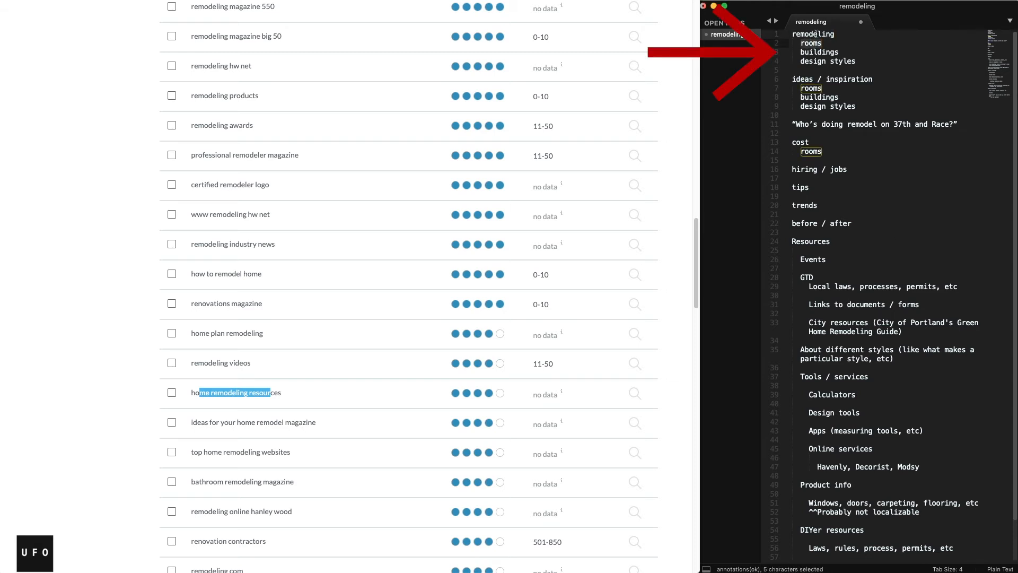
double_click(817, 53)
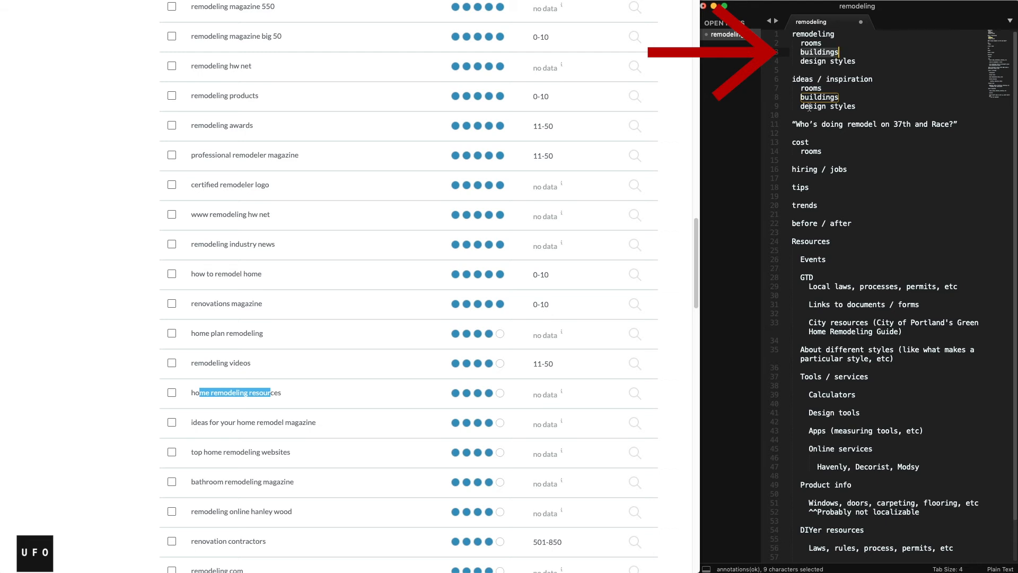
left_click(797, 80)
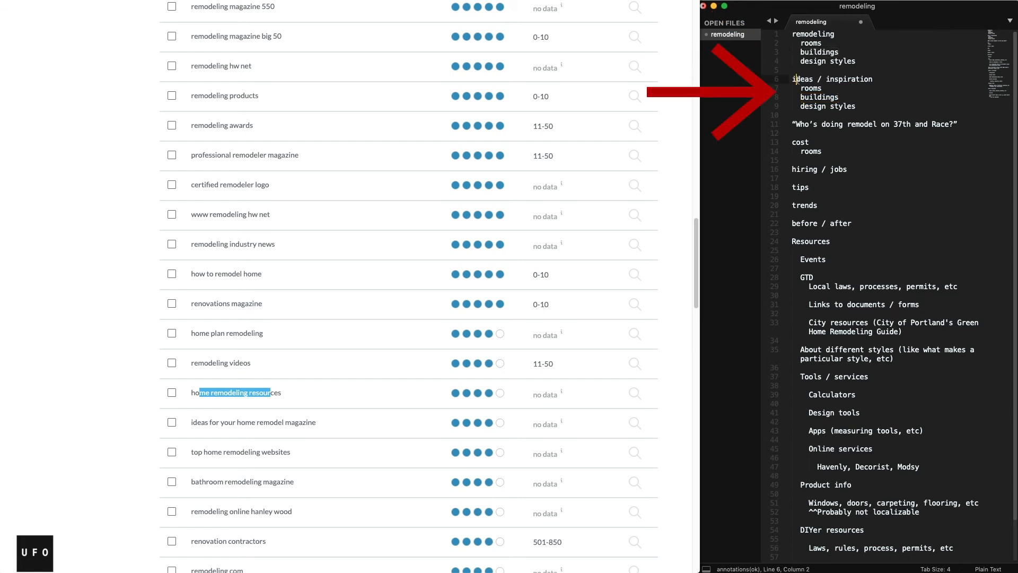
triple_click(820, 126)
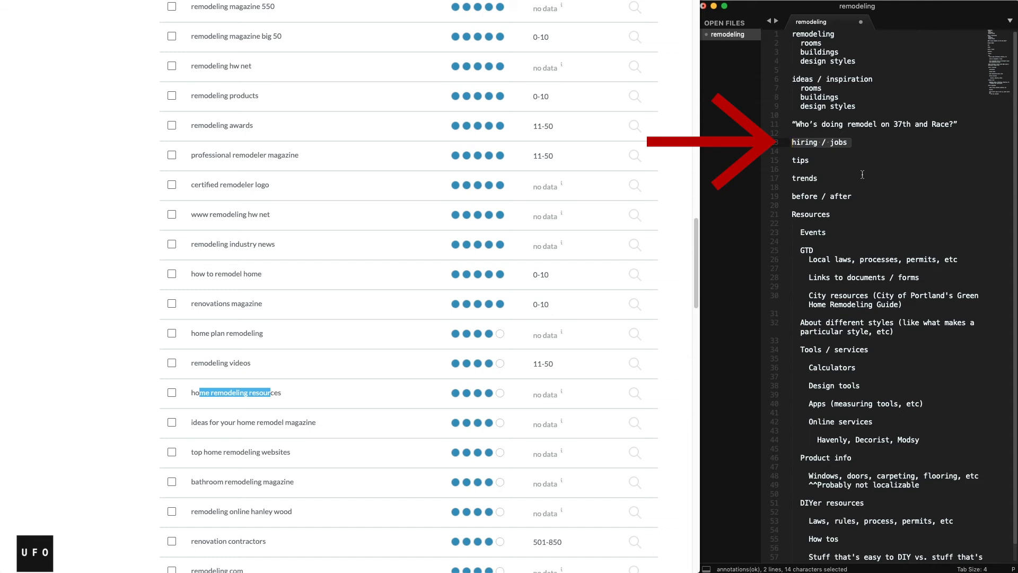
left_click(797, 160)
left_click(801, 177)
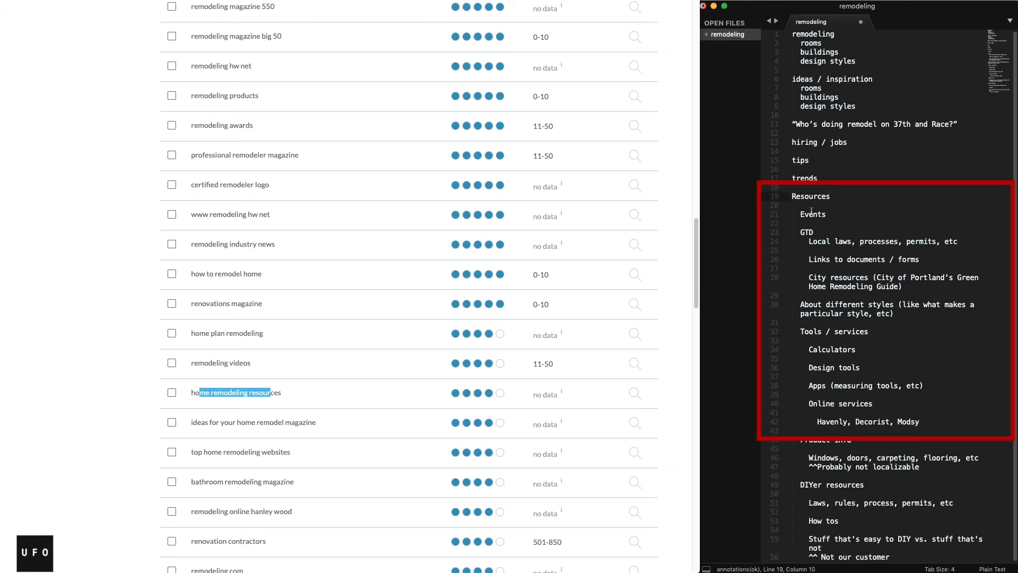
Step: Go over the Resources section of the outline, marking its block of entries and the "Tools / services" part, and return to "Events"
key("shift+Down")
key("shift+Down")
key("shift+Down")
key("shift+Down")
key("shift+Down")
key("shift+Down")
left_click_drag(853, 337, 864, 369)
left_click(817, 214)
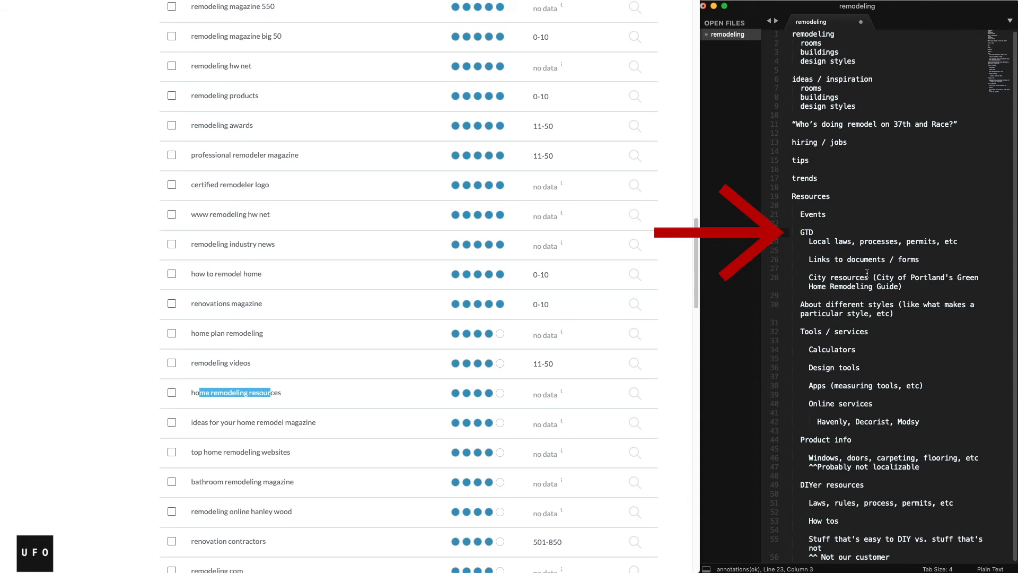
Step: Examine the Resources subcategories one by one: city resources, different styles, tools / services, product info, GTD and DIYer resources
triple_click(821, 279)
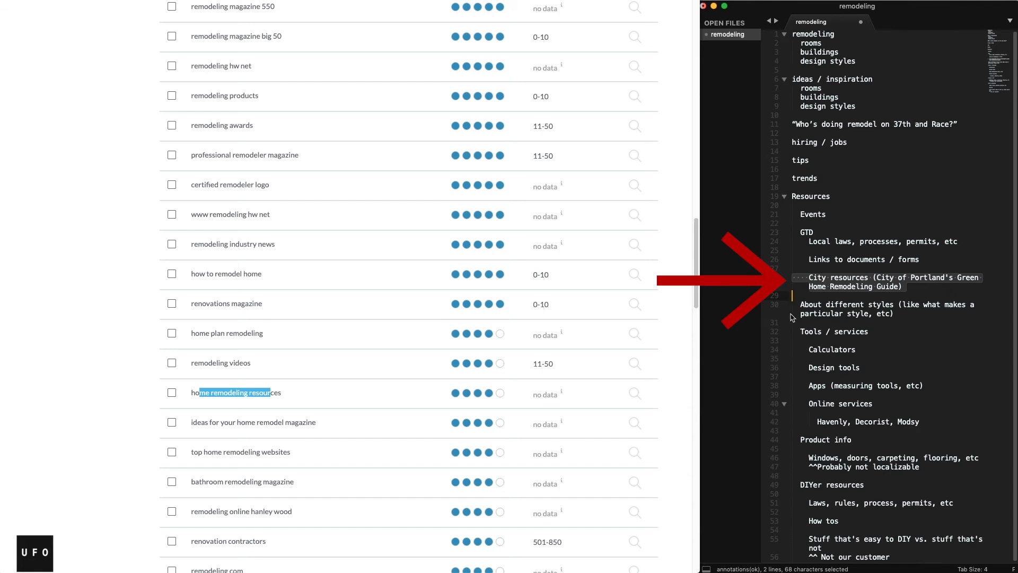
triple_click(805, 306)
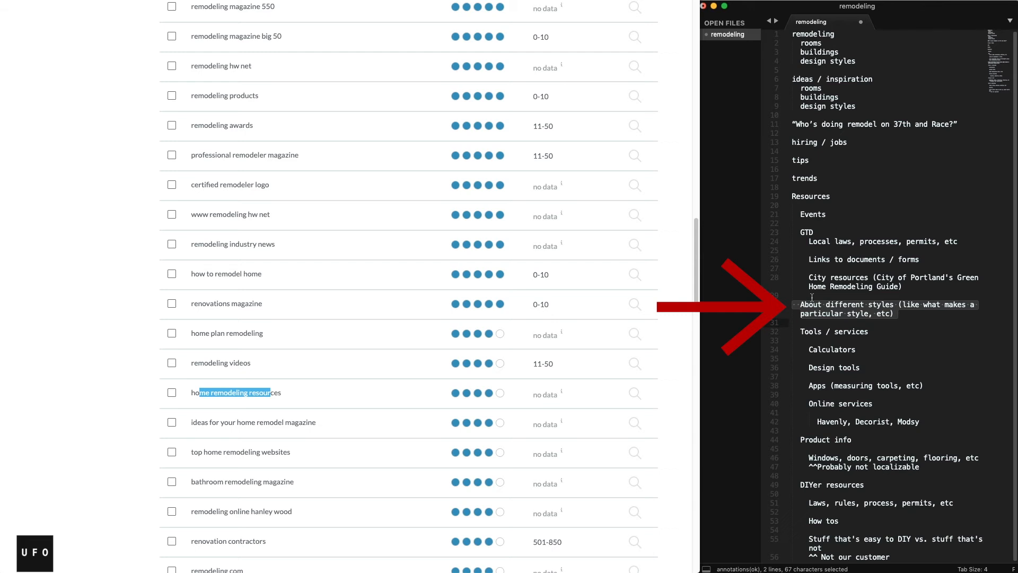
double_click(852, 332)
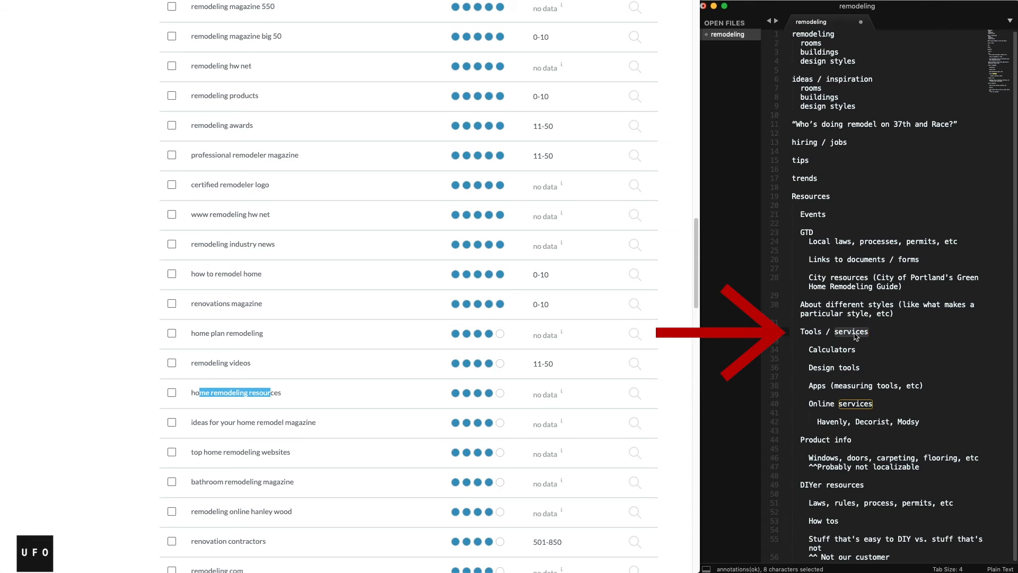
triple_click(813, 441)
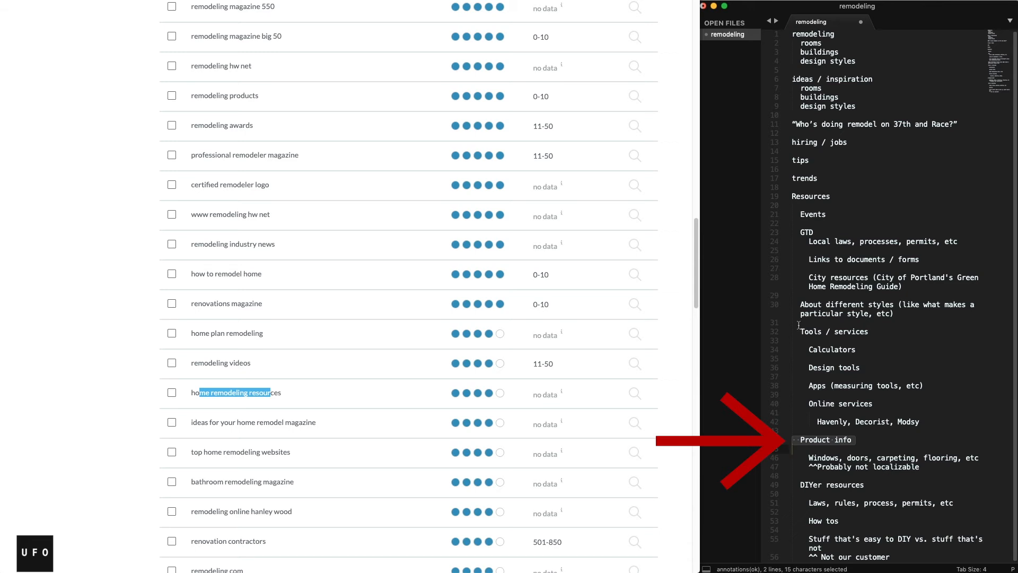
double_click(840, 485)
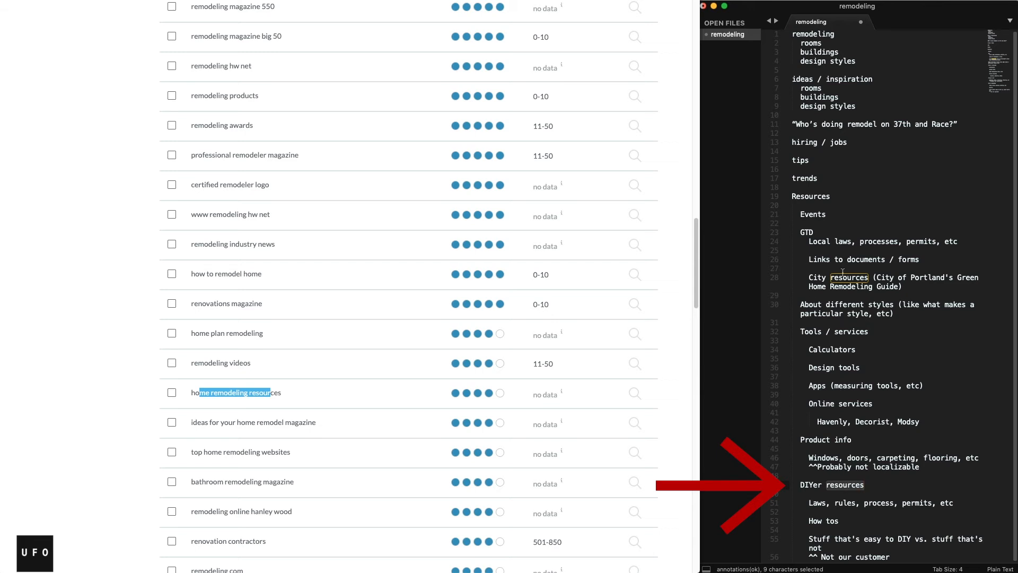
double_click(807, 232)
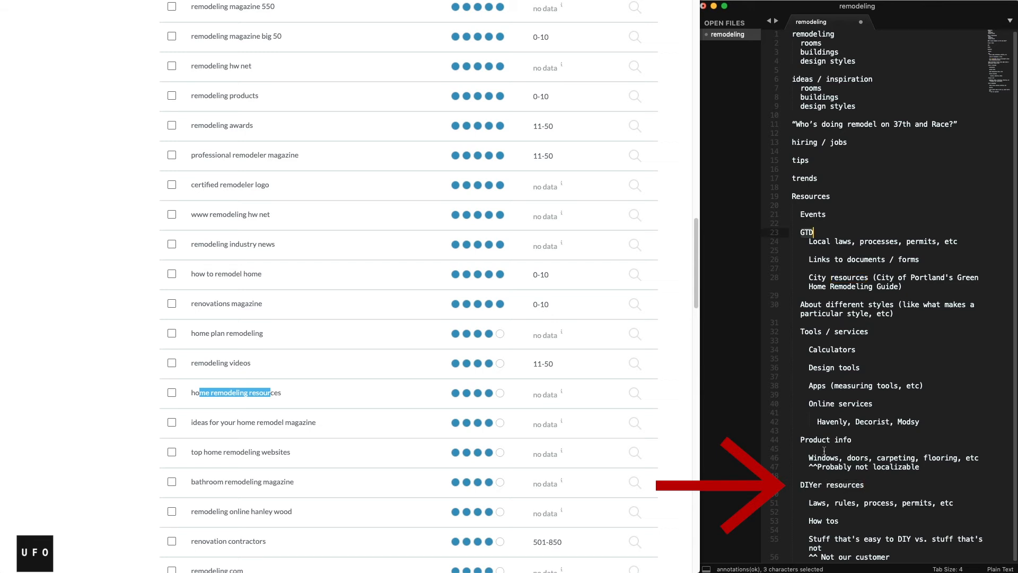
double_click(811, 484)
Step: Add a "how to save" entry beneath "rooms" in the cost list and highlight "after" in the "before / after" entry
scroll(810, 485, "down", 3)
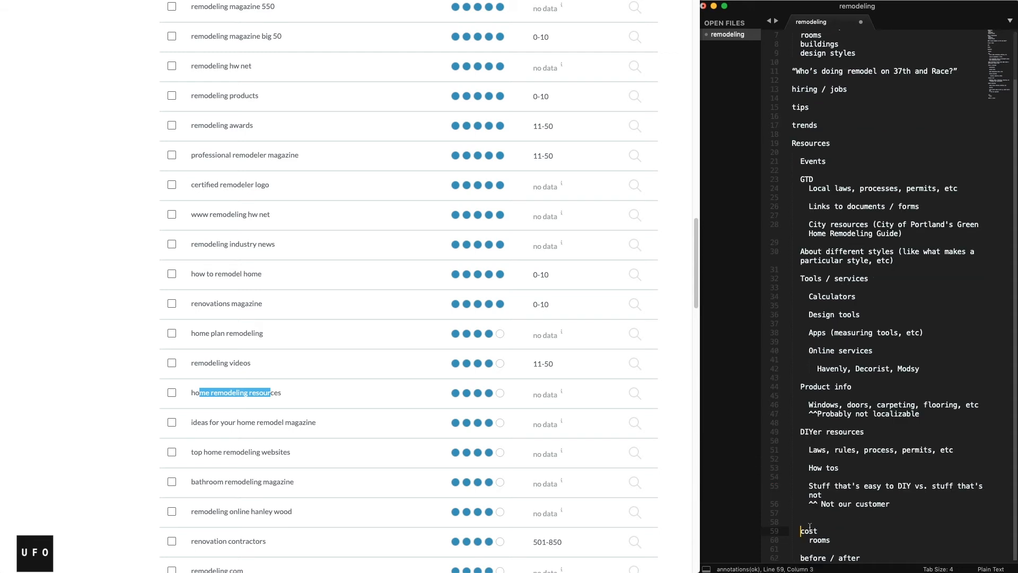
double_click(809, 531)
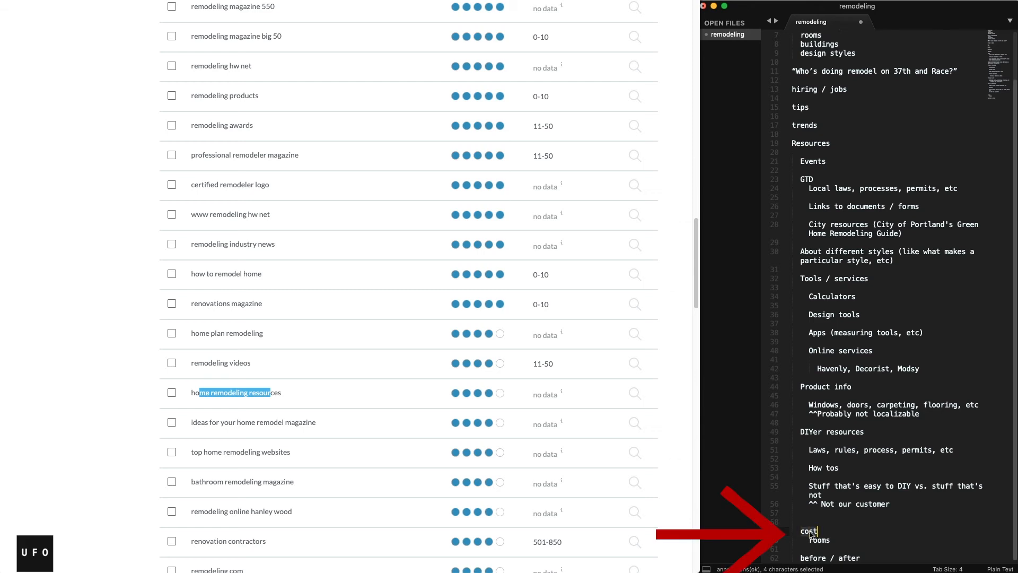
double_click(819, 540)
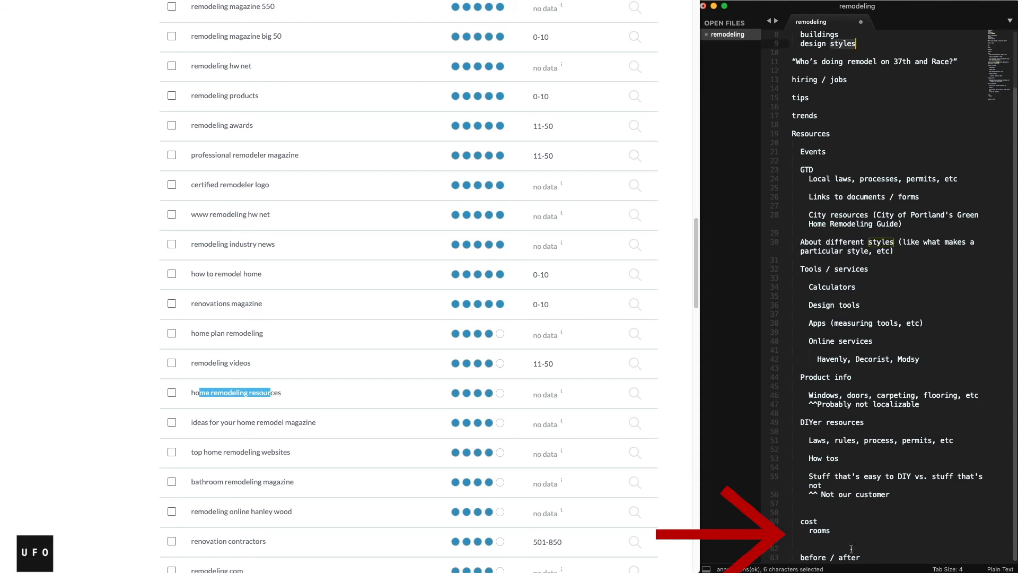
left_click(859, 531)
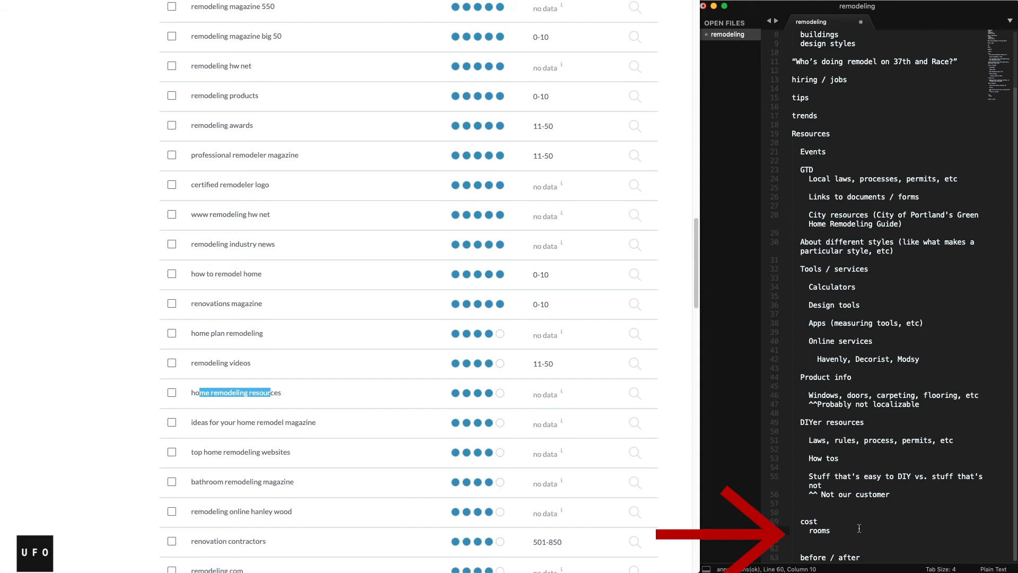
key("Return")
type("how to save")
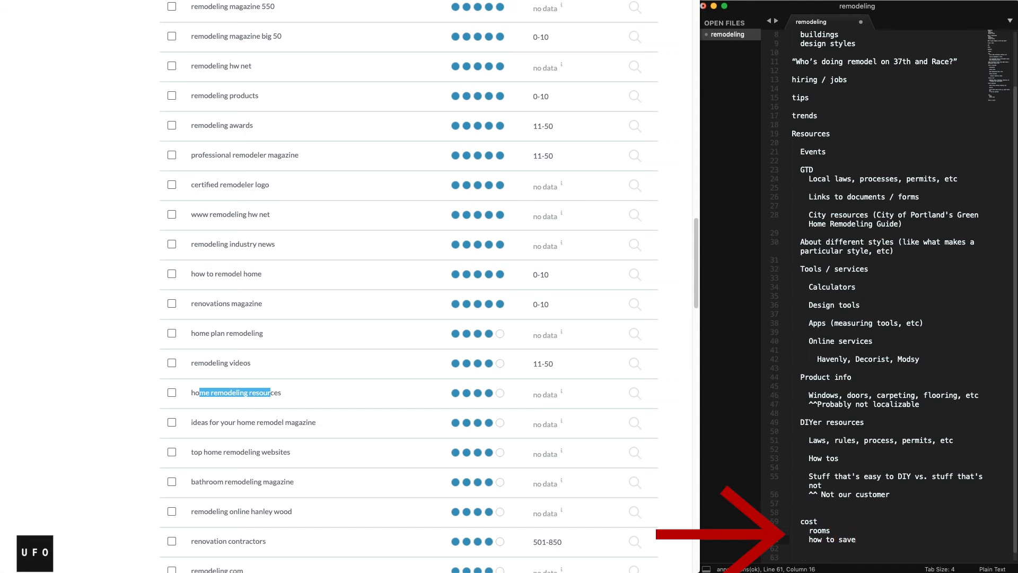
scroll(869, 428, "down", 1)
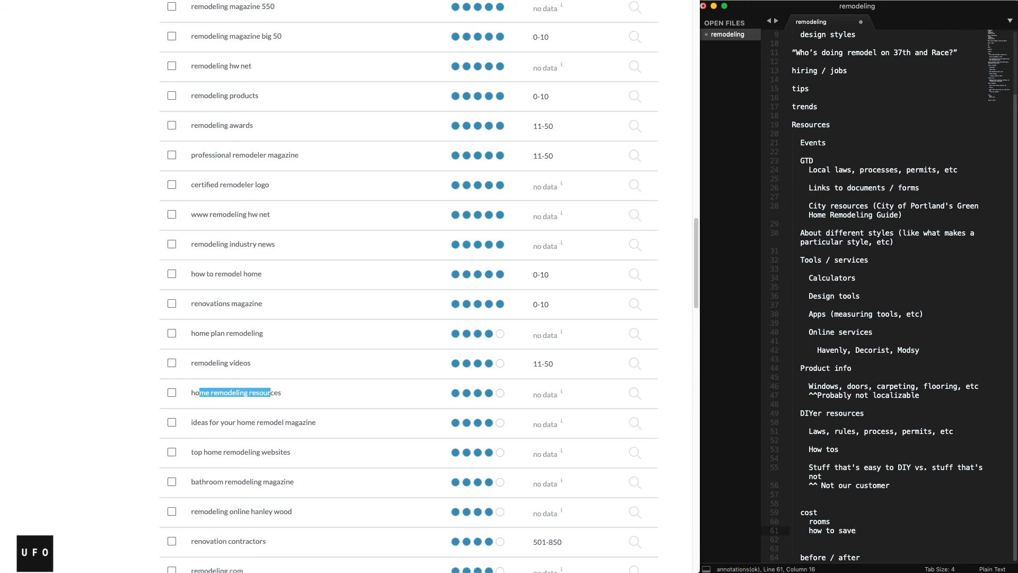
left_click_drag(840, 557, 861, 558)
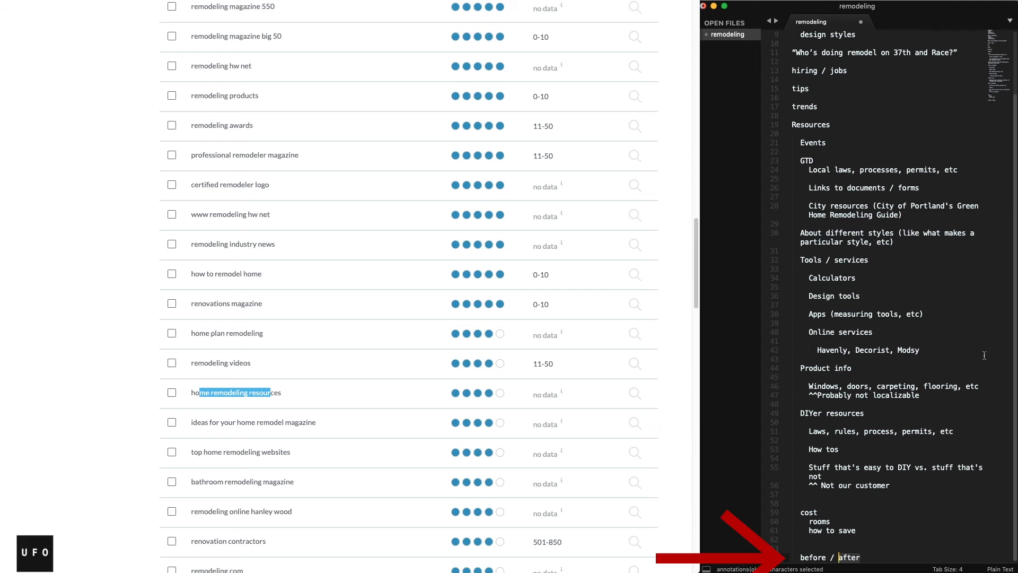